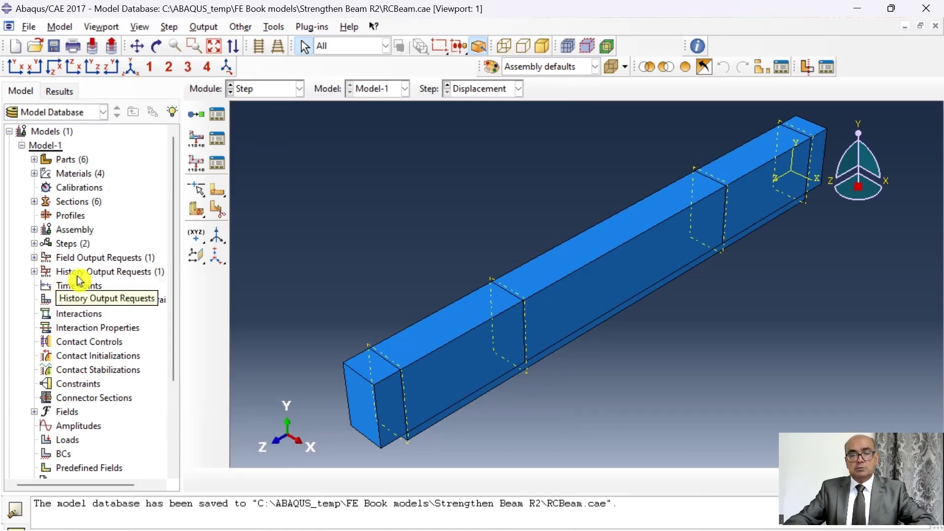
Open the Module list to leave the Step module
left_click(299, 89)
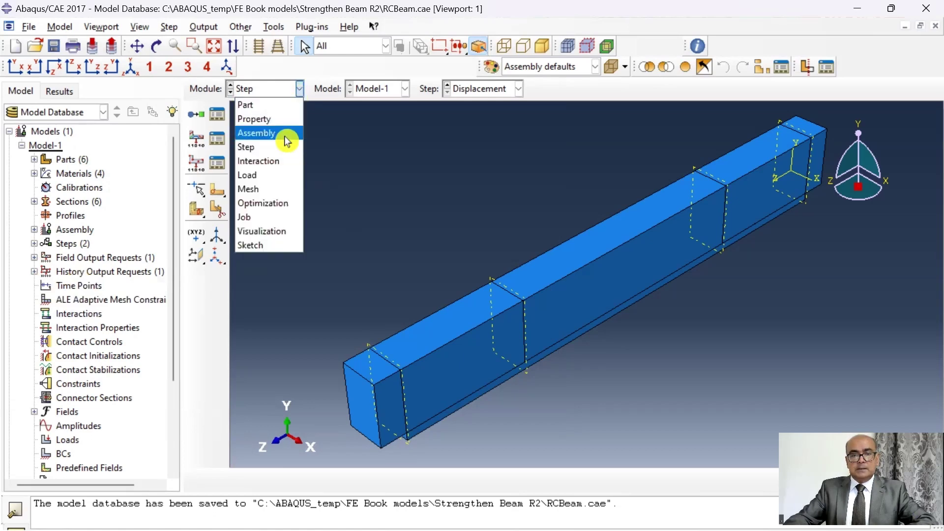
Switch to the Interaction module and start a Tie constraint named Tie-JB
left_click(279, 162)
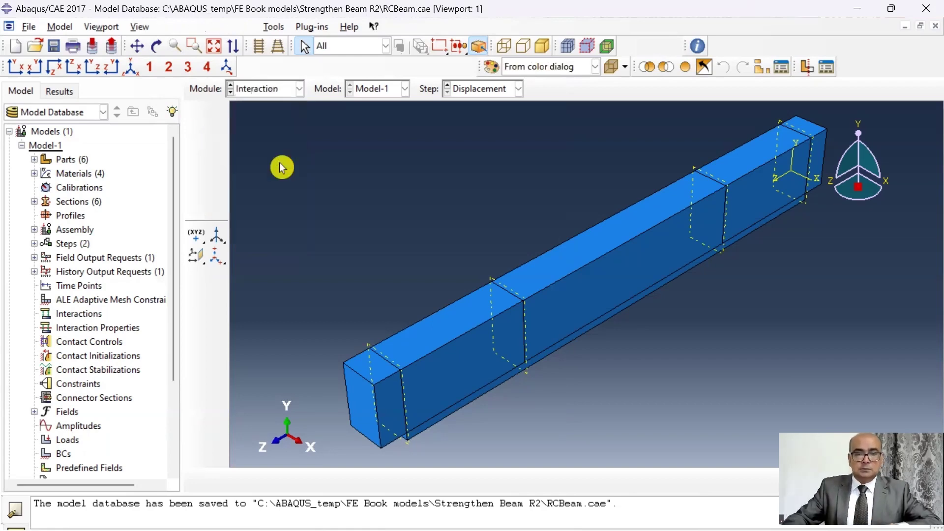
double_click(98, 383)
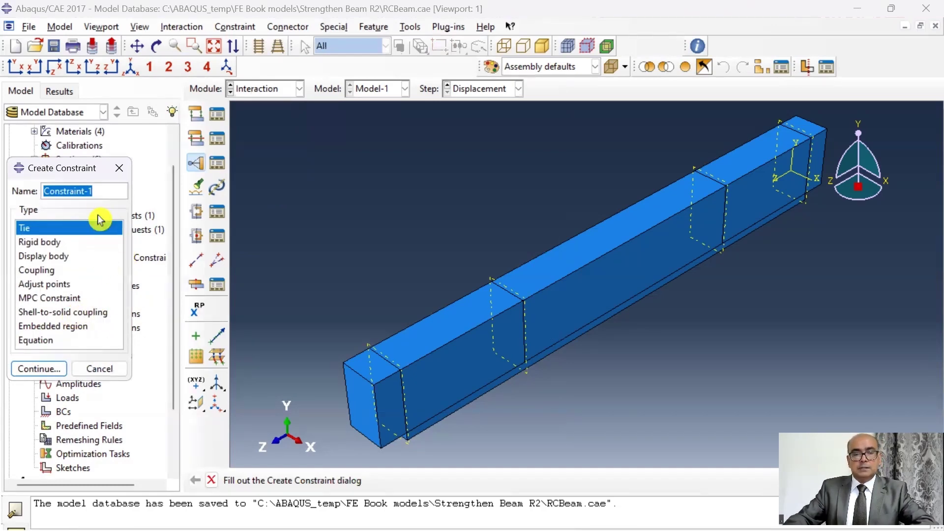
type("Tie-JB")
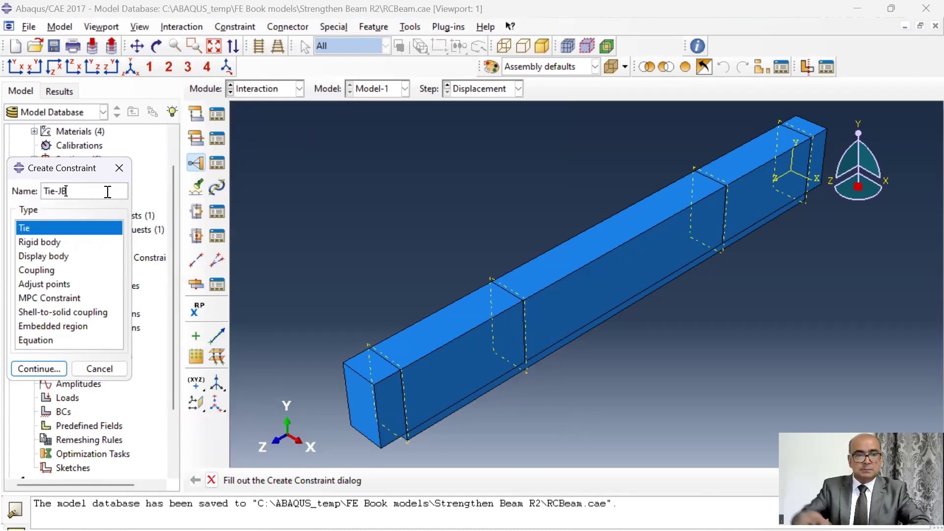
left_click(51, 369)
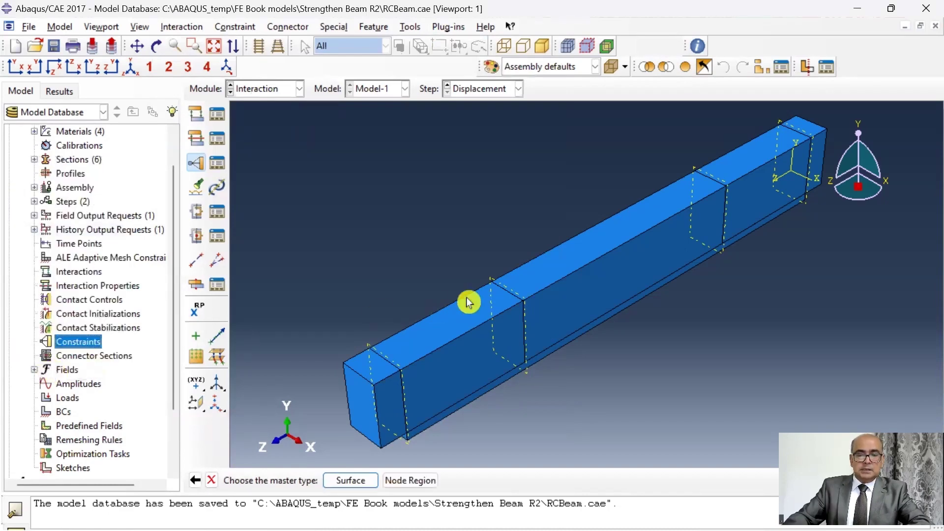
Make the master side a surface and display only the RCBeam-1 instance
left_click(358, 485)
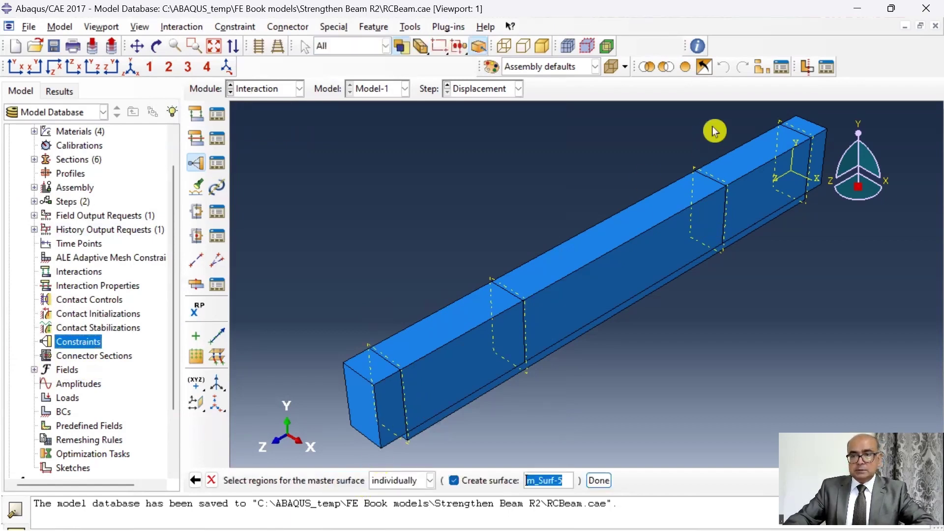
left_click(761, 68)
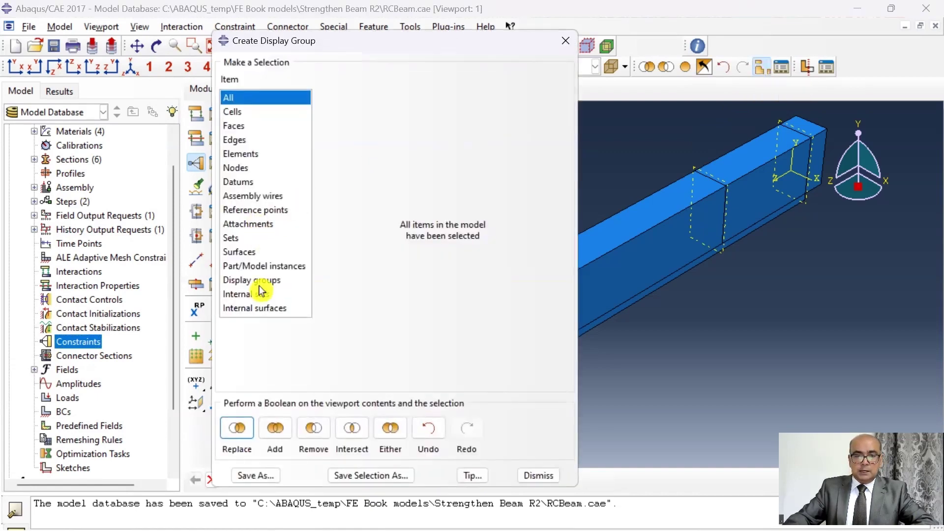
left_click(270, 266)
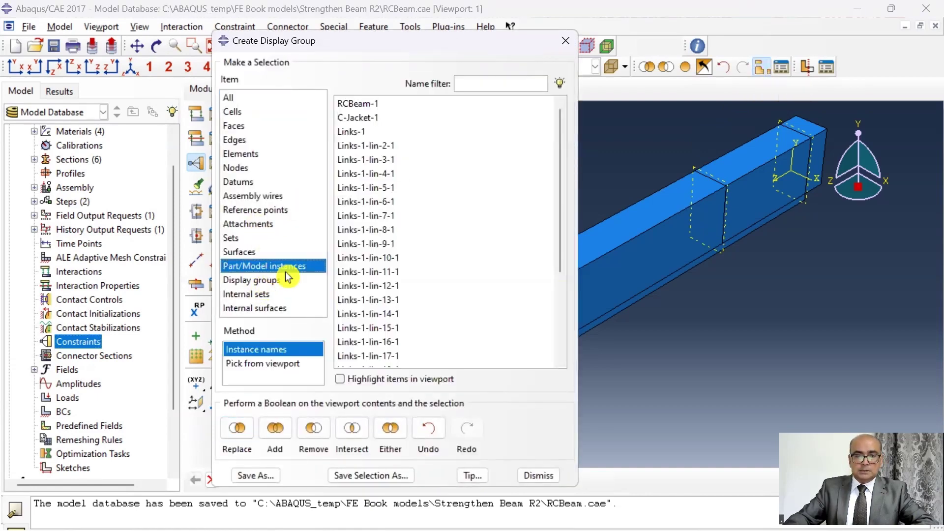
left_click(386, 104)
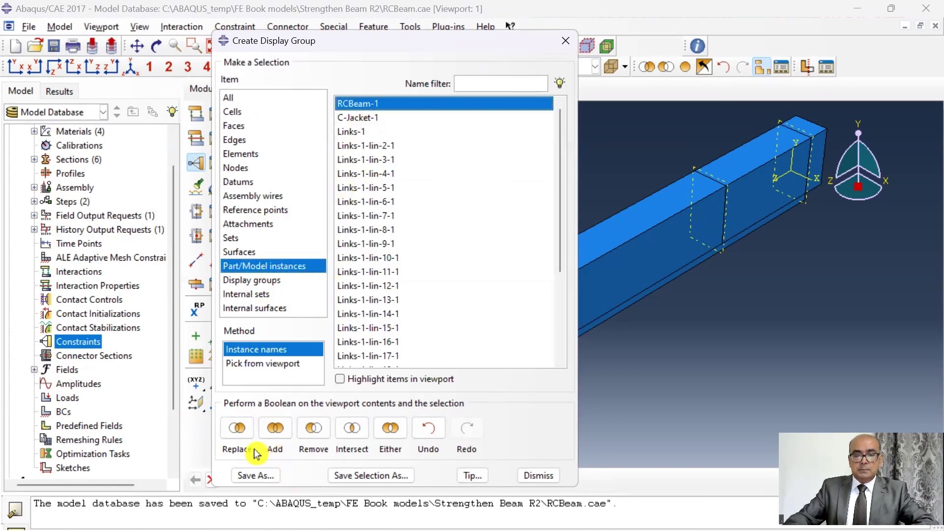
left_click(244, 438)
left_click(565, 41)
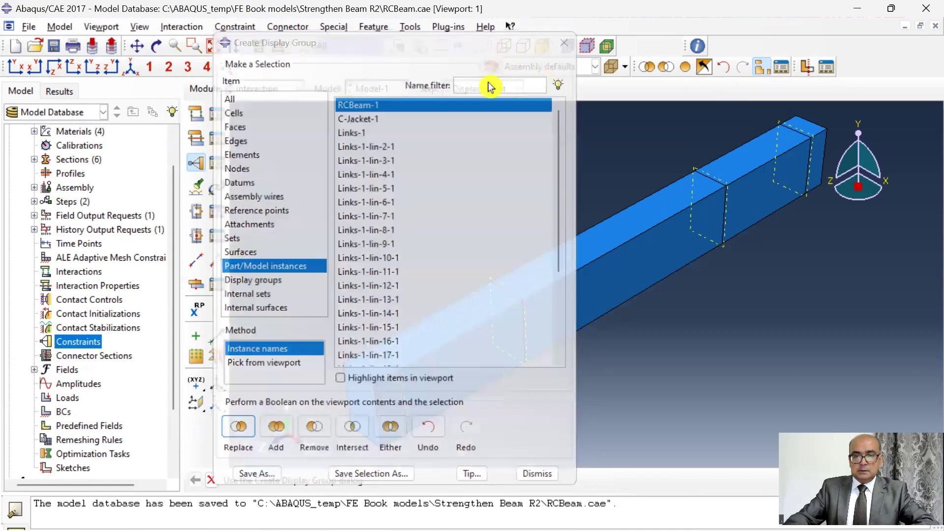
Pick the beam's long face by angle as the Tie-JB master surface
left_click(156, 46)
left_click_drag(695, 297, 663, 229)
right_click(663, 229)
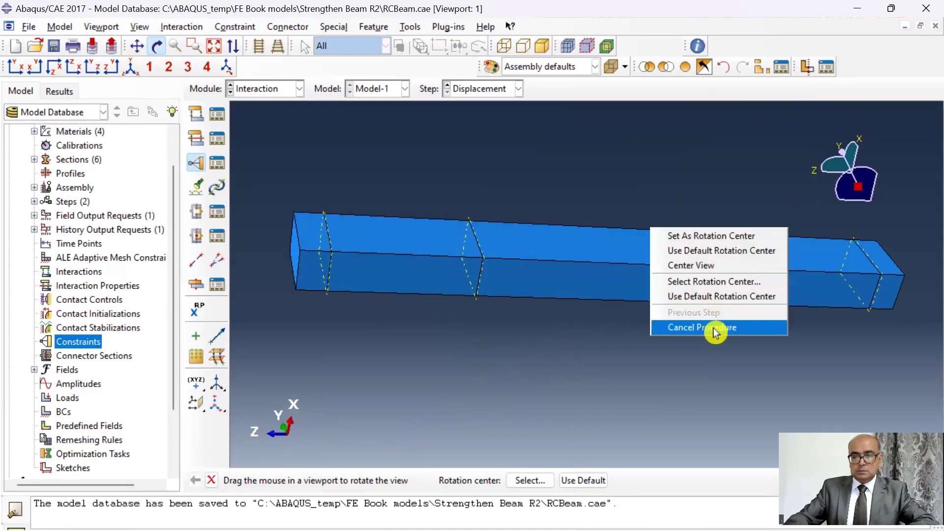
left_click(716, 327)
left_click(428, 481)
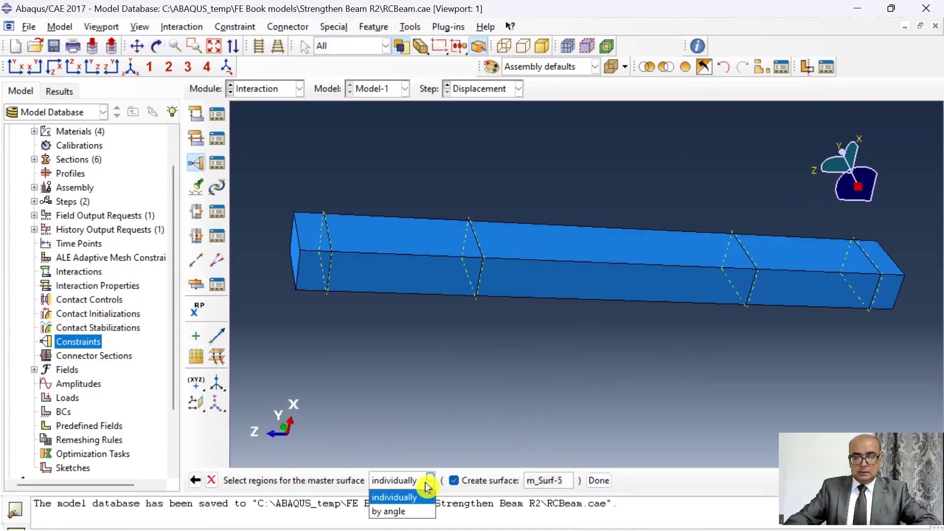
left_click(422, 511)
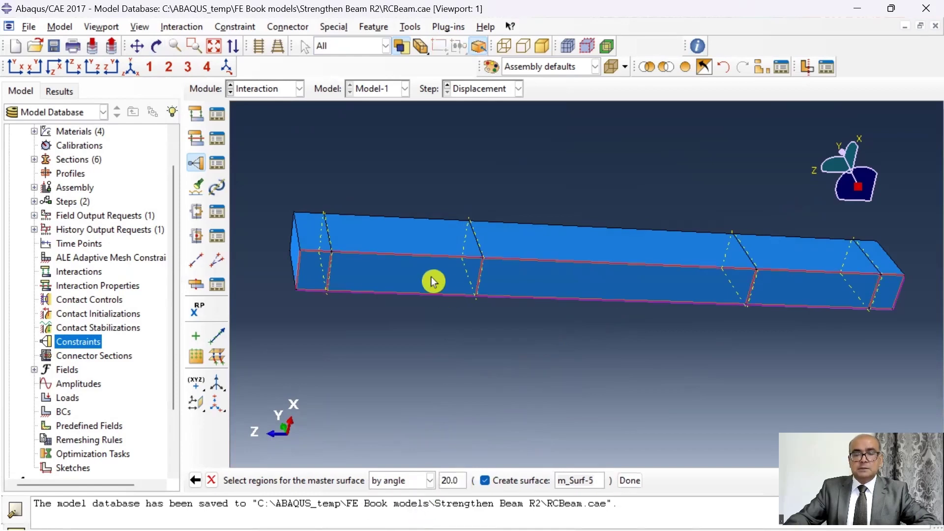
left_click(433, 281)
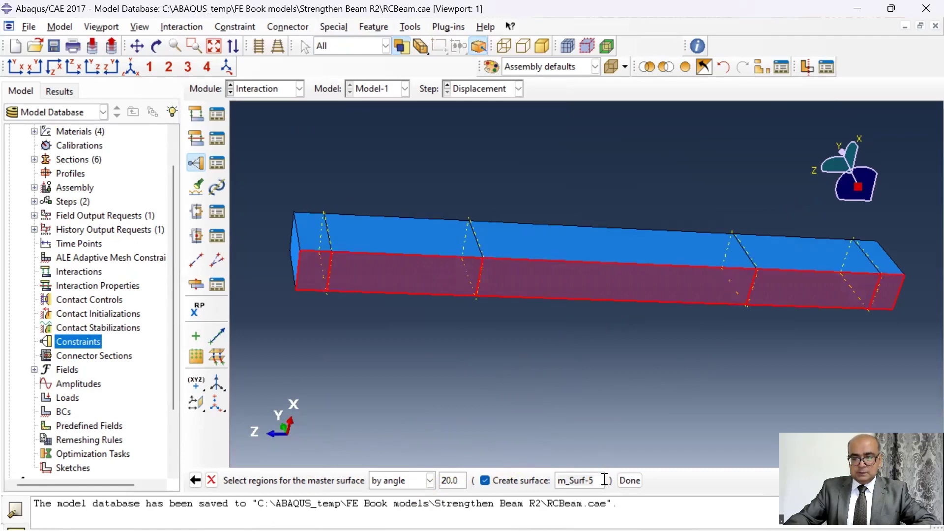
left_click(630, 480)
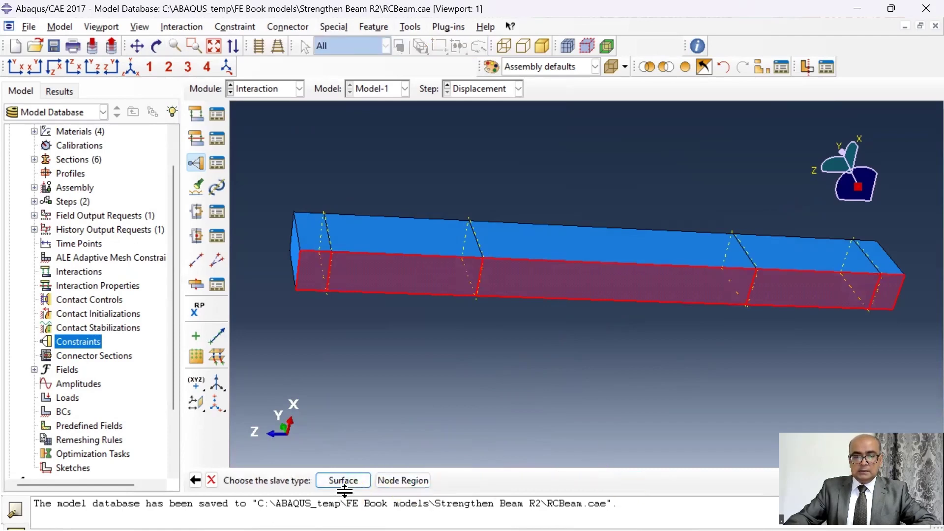
Reset to an isometric view and display only the C-Jacket-1 instance
left_click(760, 67)
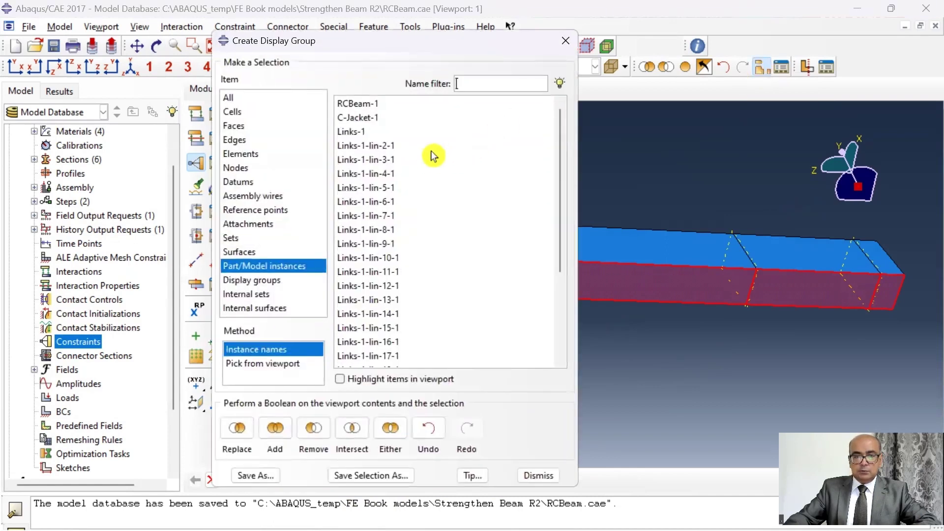
left_click(564, 36)
left_click(760, 71)
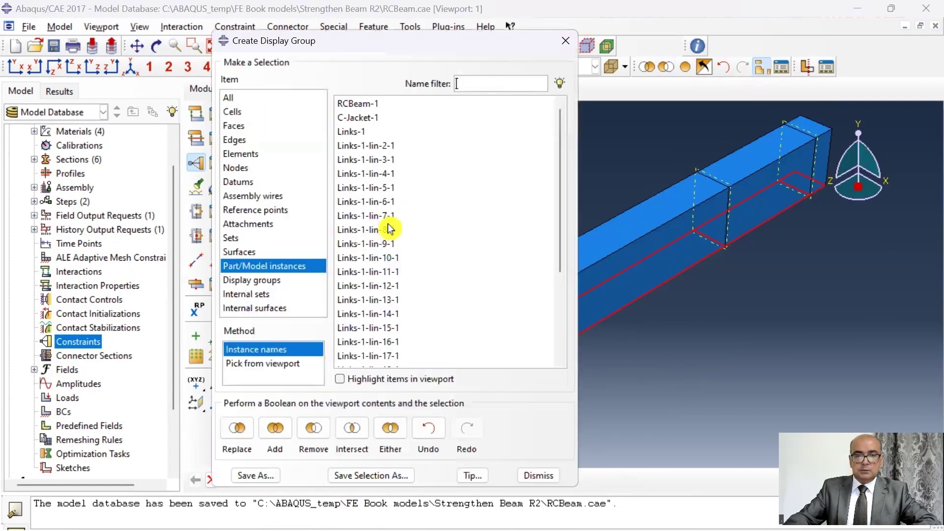
left_click(389, 121)
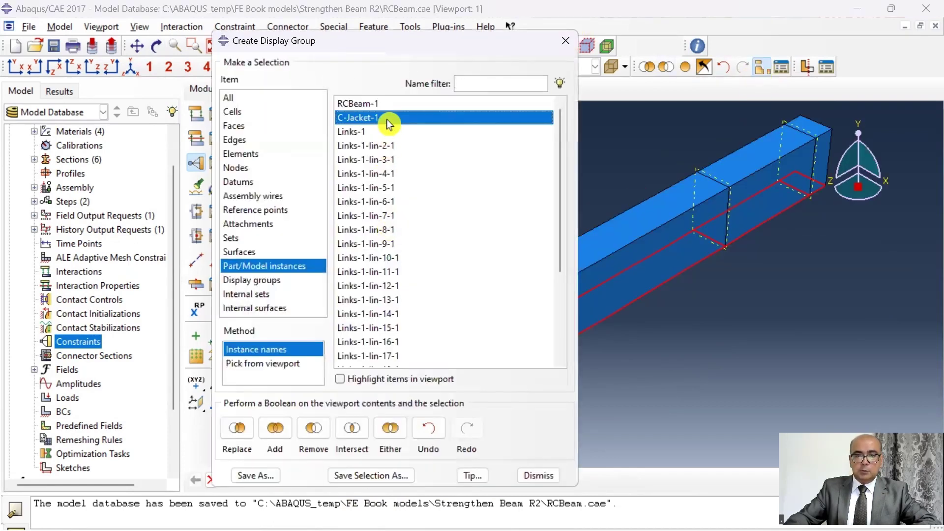
left_click(238, 433)
left_click(565, 40)
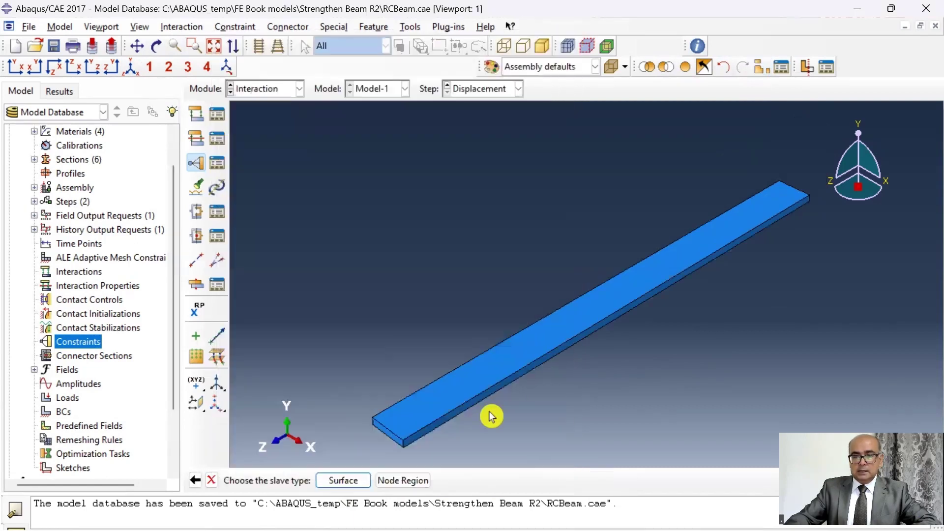
Set the jacket plate's top face as slave surface and create Tie-JB with defaults
left_click(358, 486)
left_click(466, 391)
left_click(624, 481)
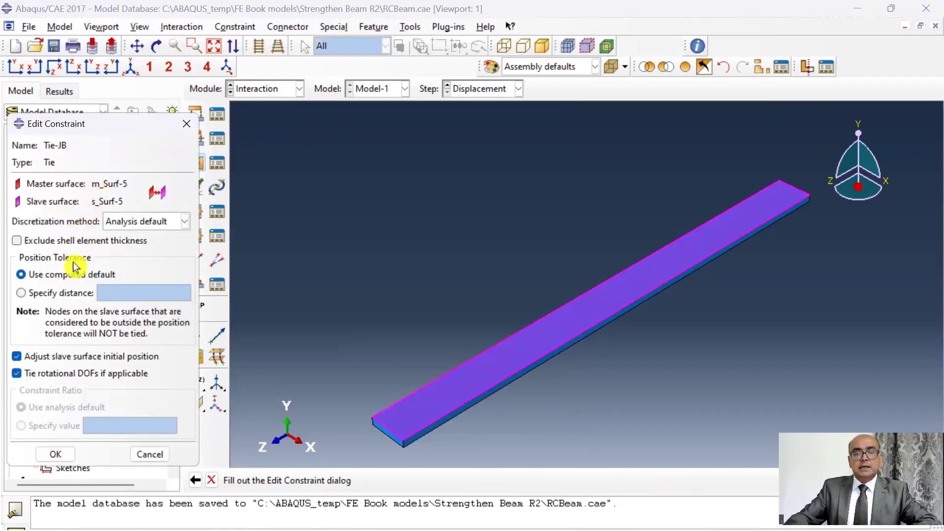
left_click(57, 454)
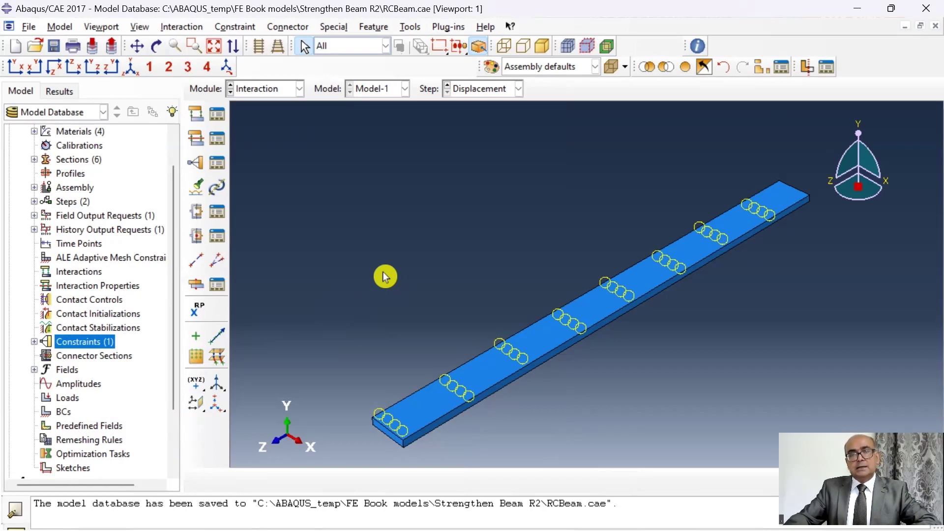
double_click(101, 342)
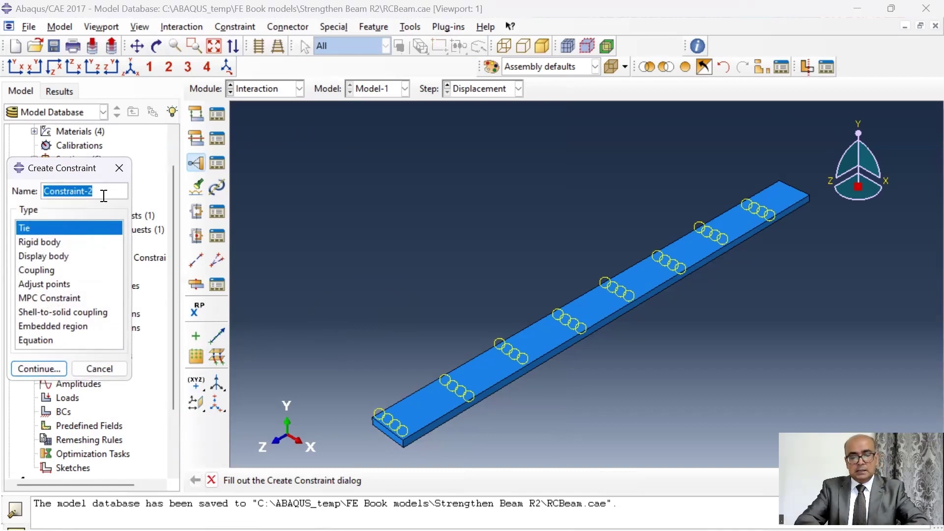
Name the new constraint Embed-bars and make it an Embedded region type
type("Embed-bars")
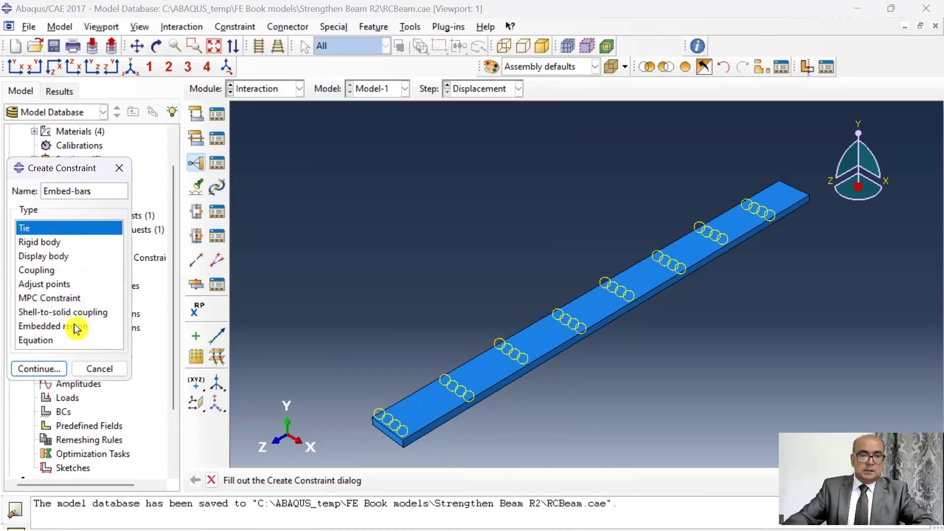
left_click(73, 327)
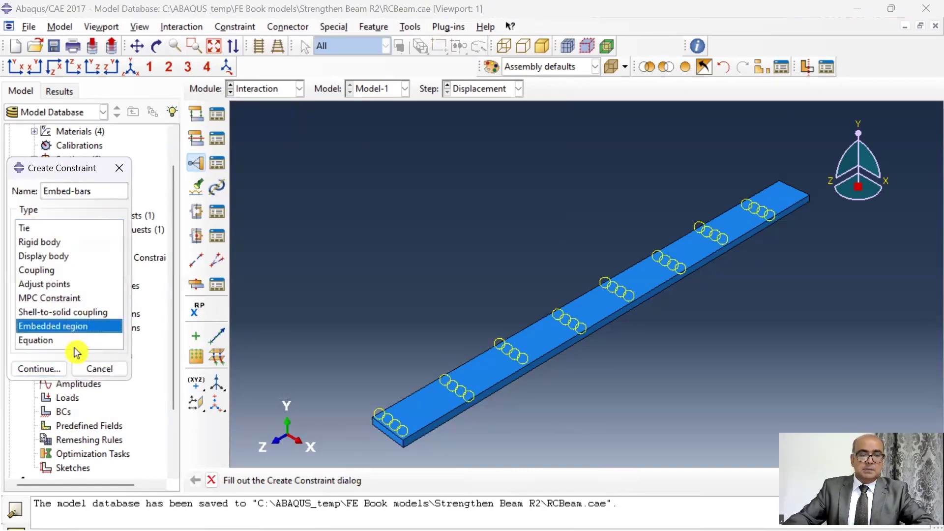
left_click(46, 373)
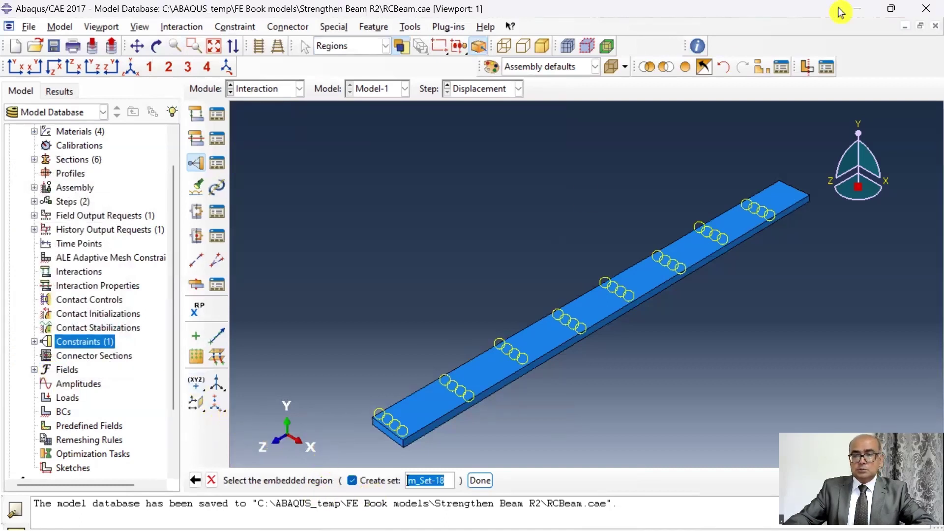
Show only Links-1 through Top-bar-1-lin-2-1 and box-select the cage as embedded region
left_click(765, 70)
left_click(440, 131)
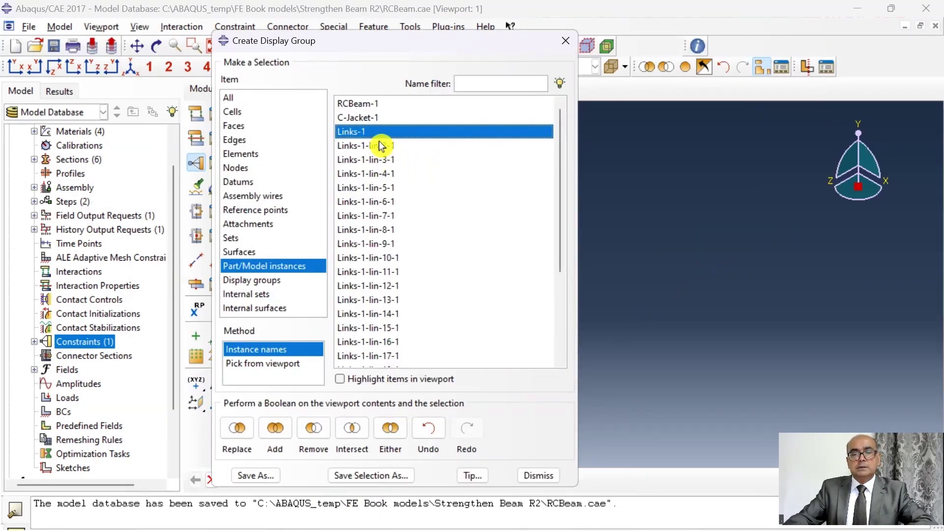
left_click_drag(559, 174, 558, 273)
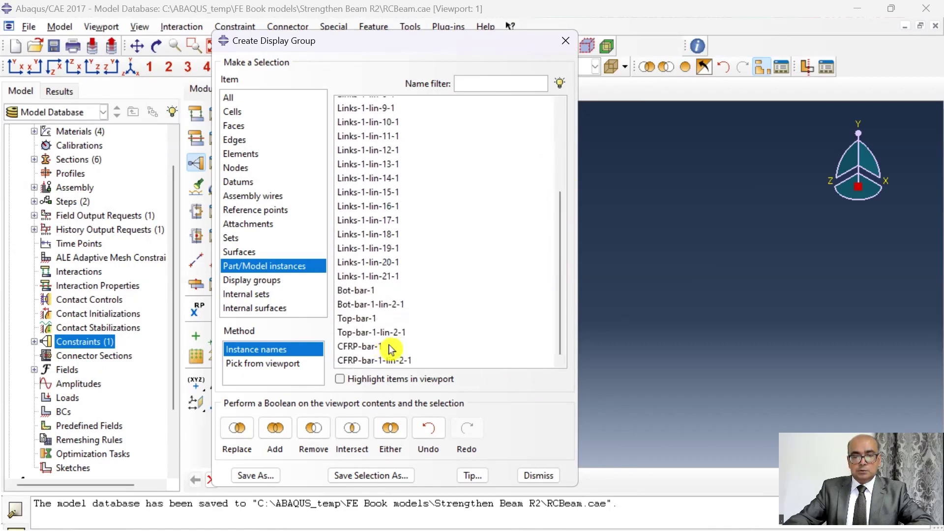
left_click(401, 337, "shift")
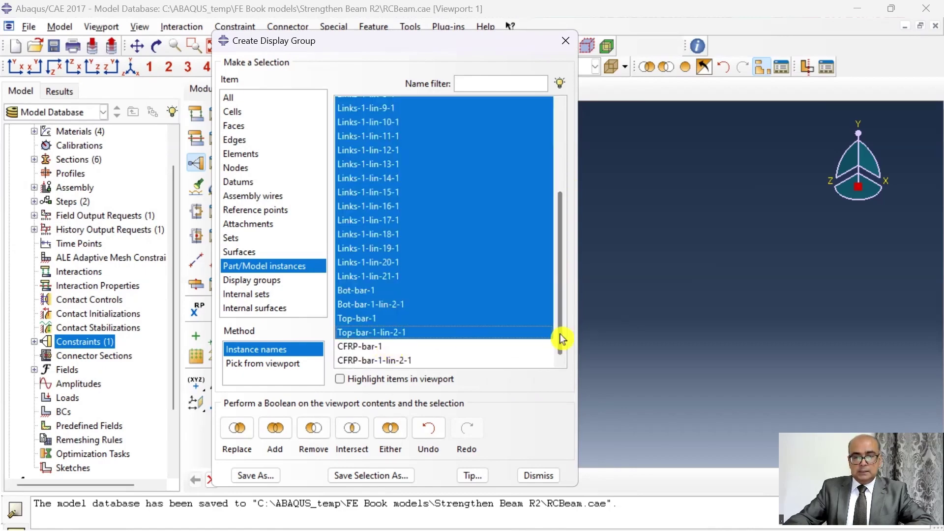
mouse_move(562, 338)
left_mouse_down()
mouse_move(554, 227)
mouse_move(554, 352)
left_mouse_up()
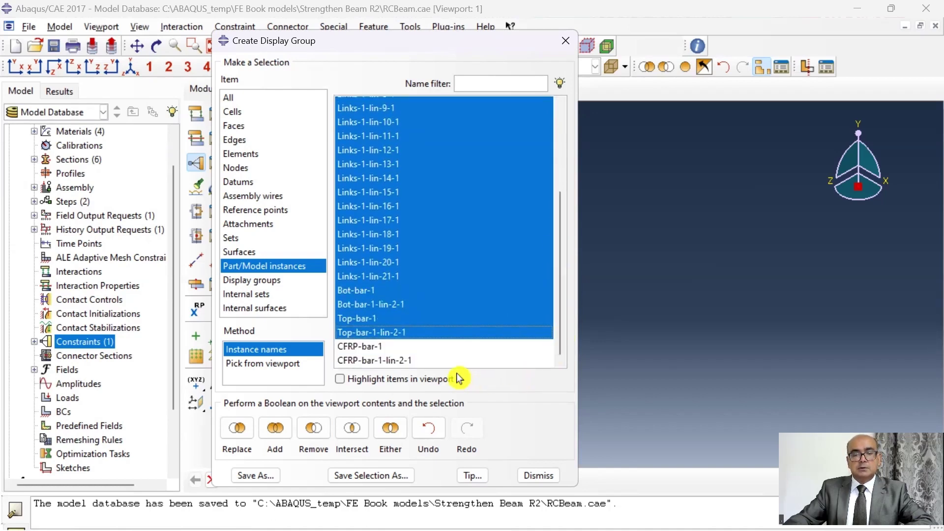
left_click(254, 447)
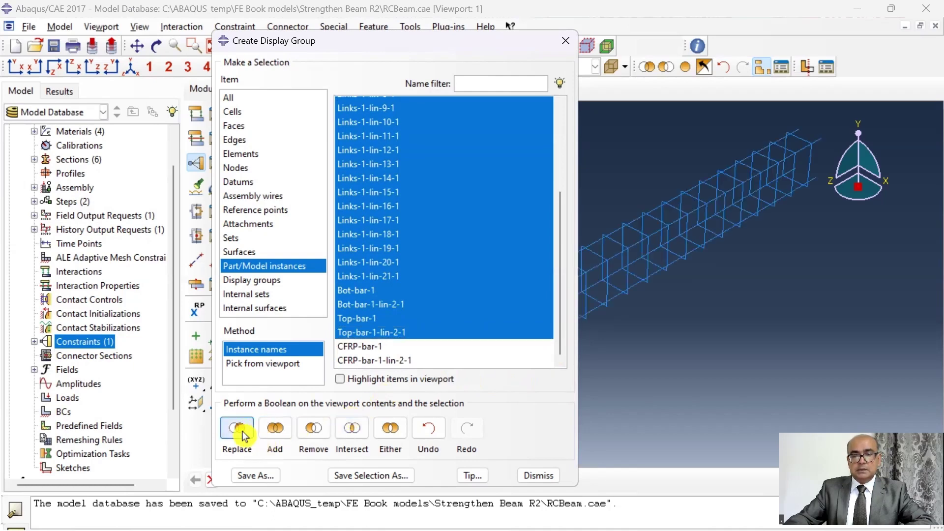
left_click(538, 476)
scroll(533, 344, "down", 2)
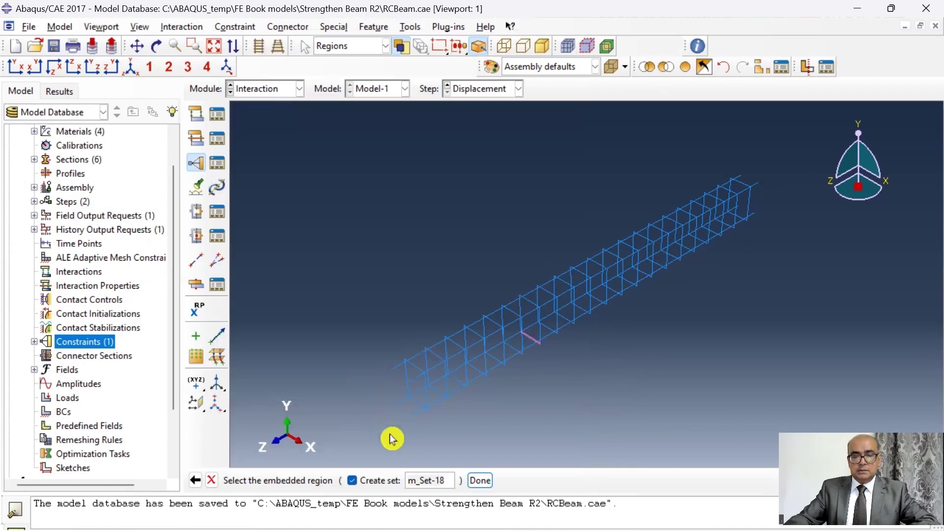
left_click_drag(832, 419, 370, 145)
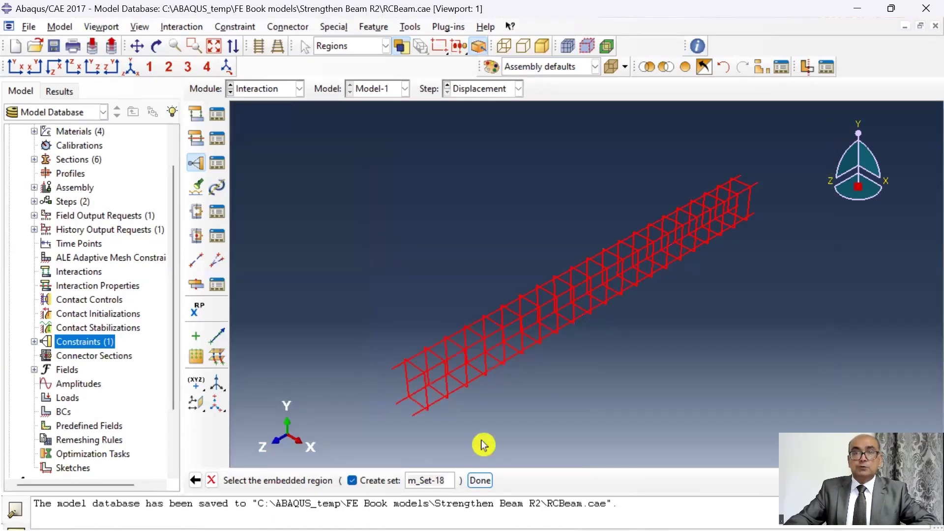
left_click(480, 480)
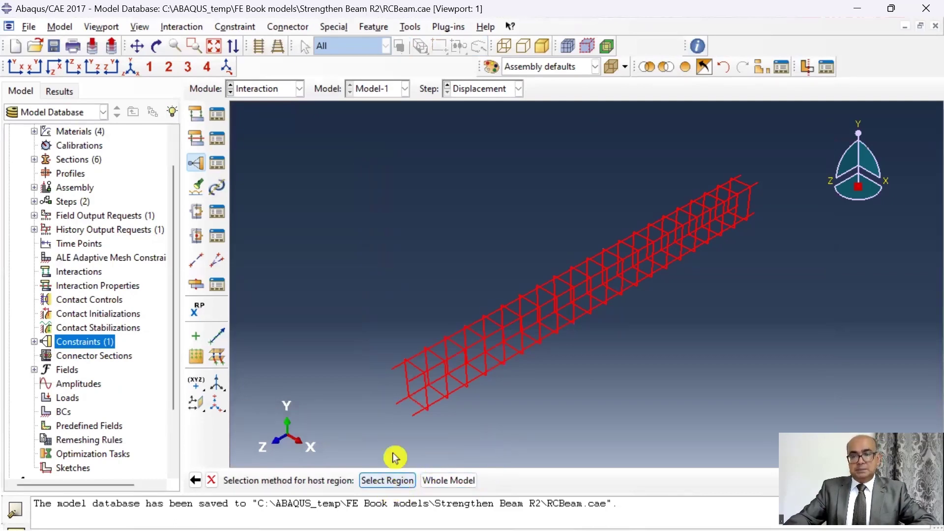
Display only RCBeam-1, select it as host region and accept Embed-bars
left_click(762, 68)
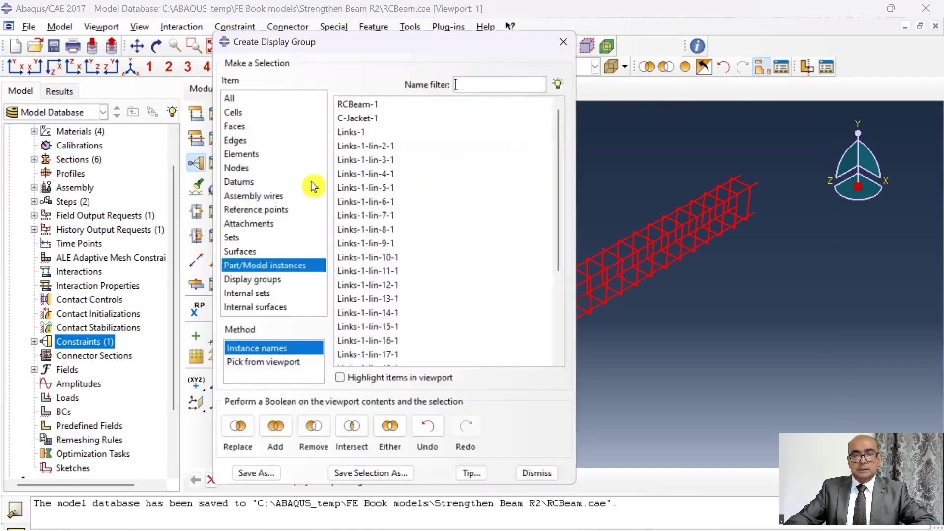
left_click(370, 104)
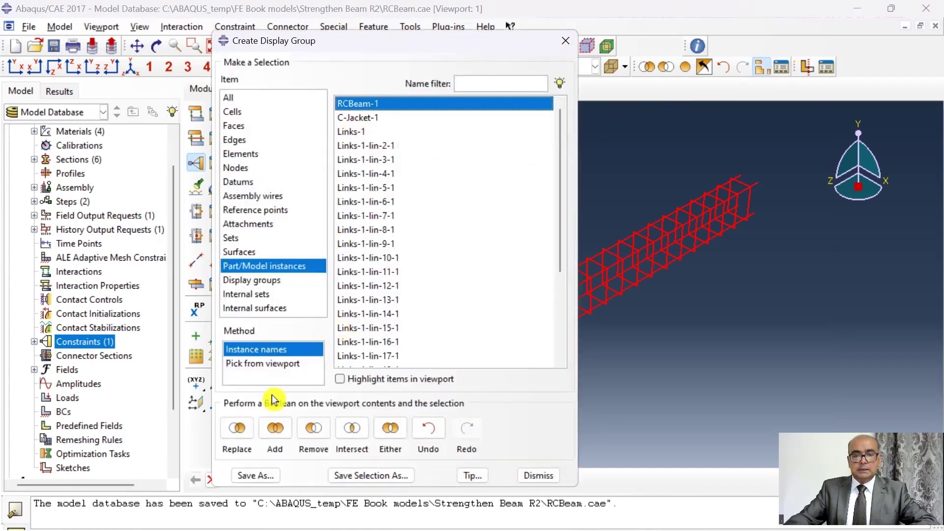
left_click(244, 430)
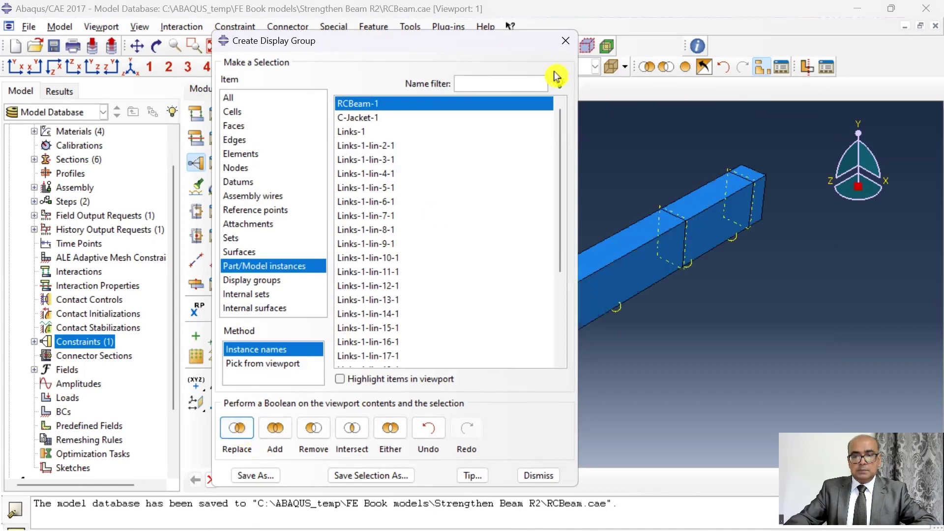
left_click(539, 476)
left_click(396, 483)
scroll(532, 376, "up", 2)
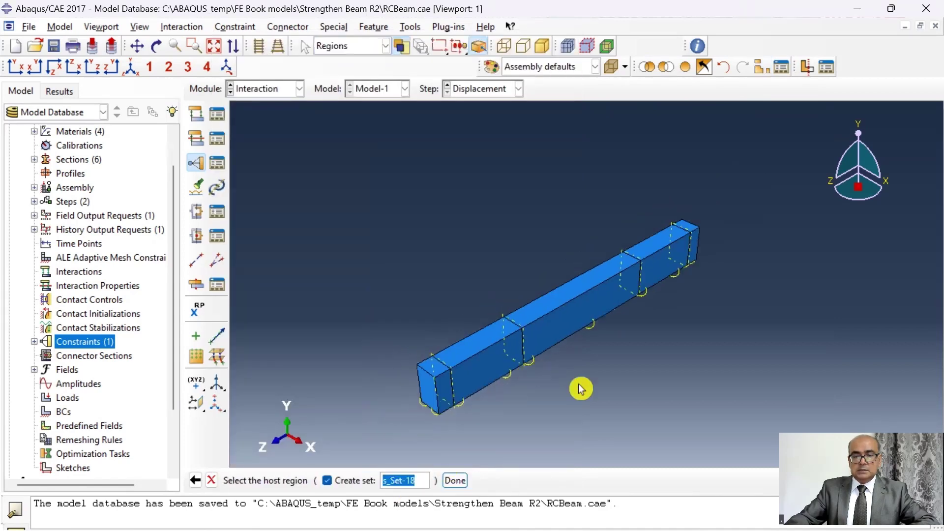
left_click_drag(749, 444, 372, 177)
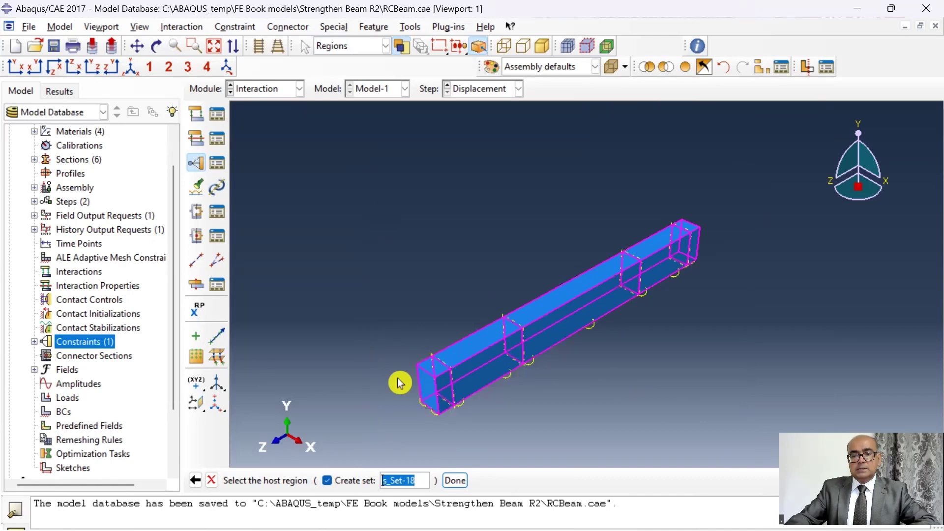
left_click(465, 482)
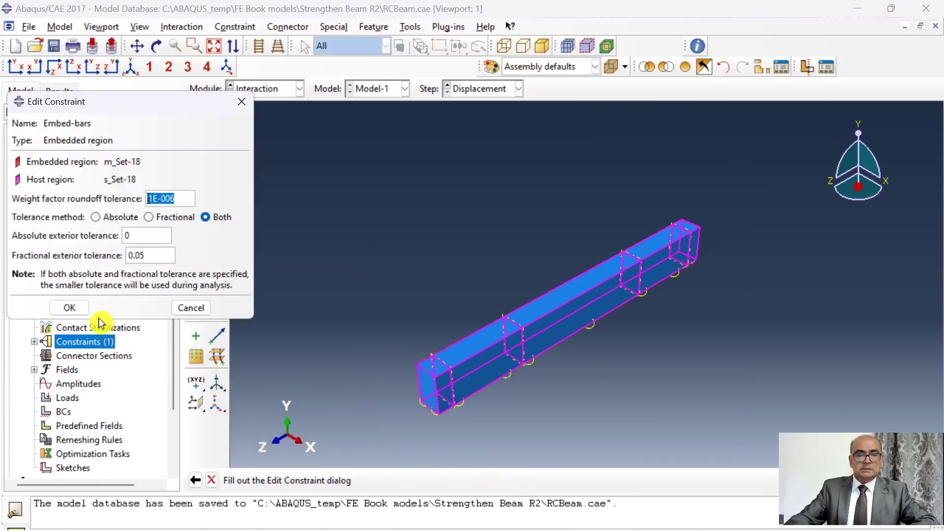
key("Return")
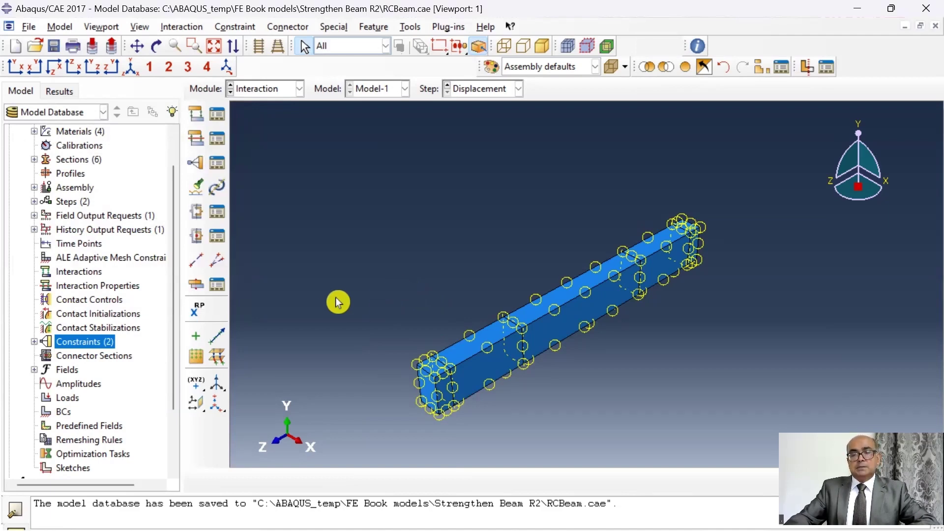
Begin a new display group with the CFRP-bar-1 instance selected
left_click(763, 68)
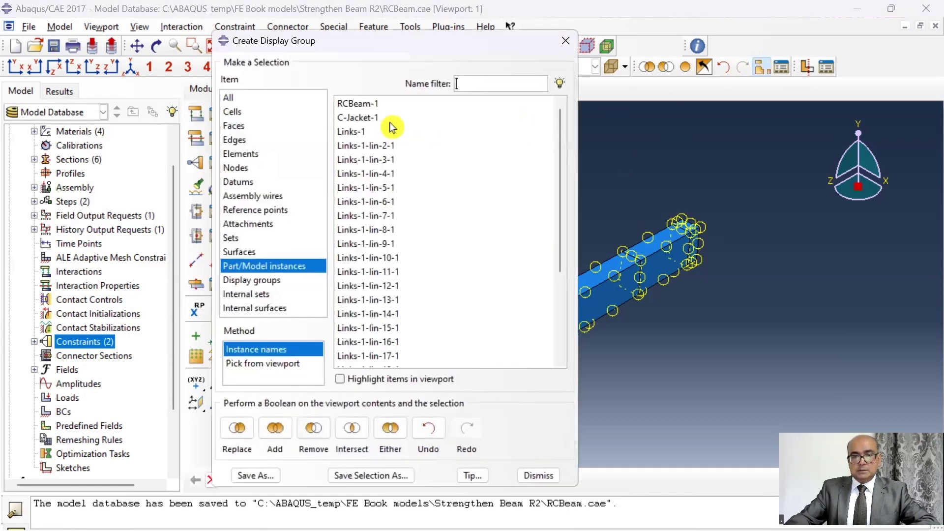
scroll(397, 356, "down", 4)
left_click(397, 351)
Display only the two CFRP bar instances
left_click(396, 362, "shift")
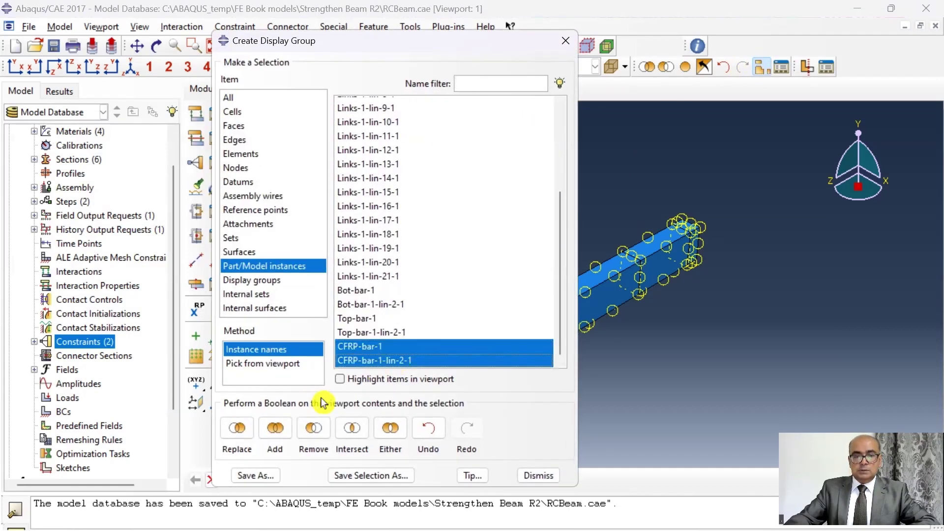
left_click(248, 437)
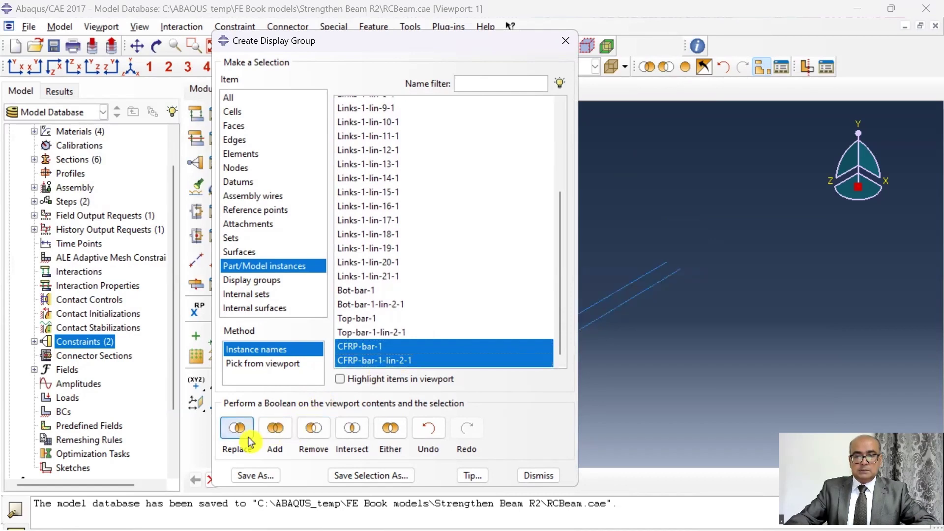
left_click(566, 41)
Create an Embedded region constraint 'Embed CFRP' with the two CFRP bars as embedded region
double_click(83, 347)
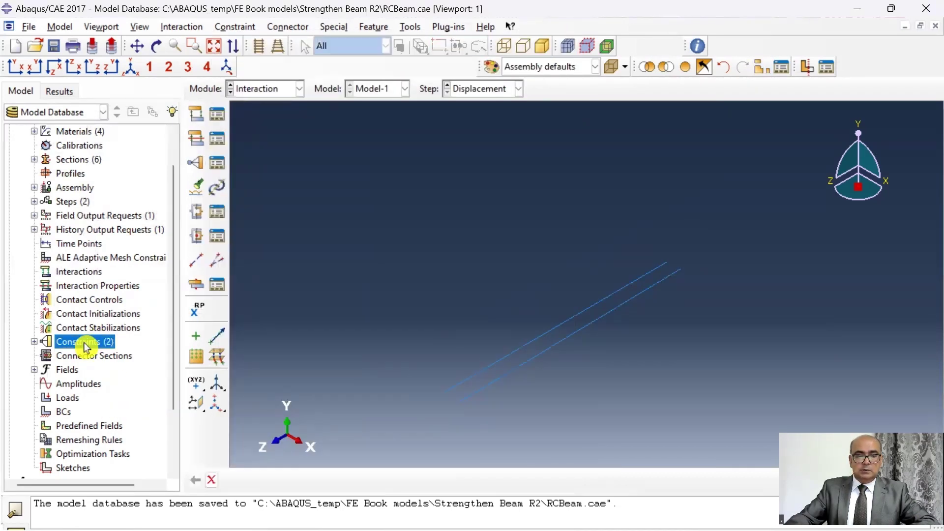
type("Embed CFRP")
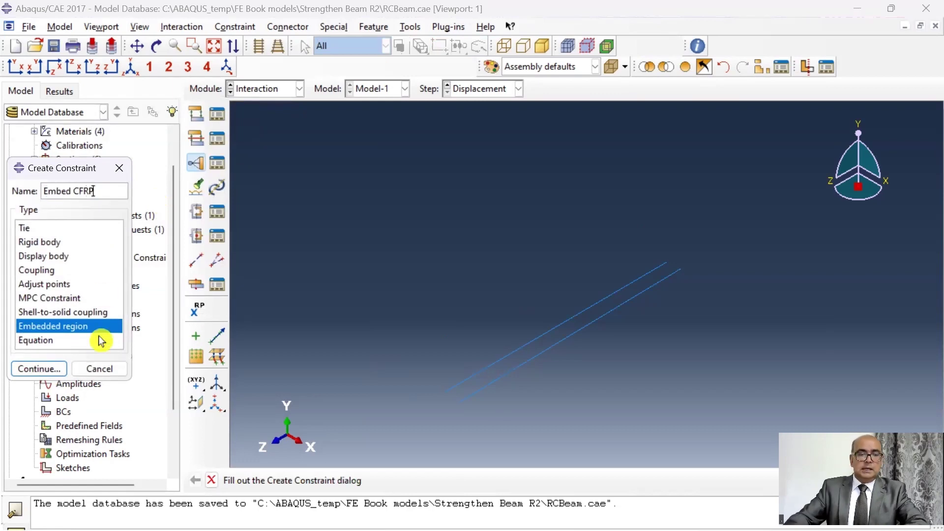
left_click(39, 369)
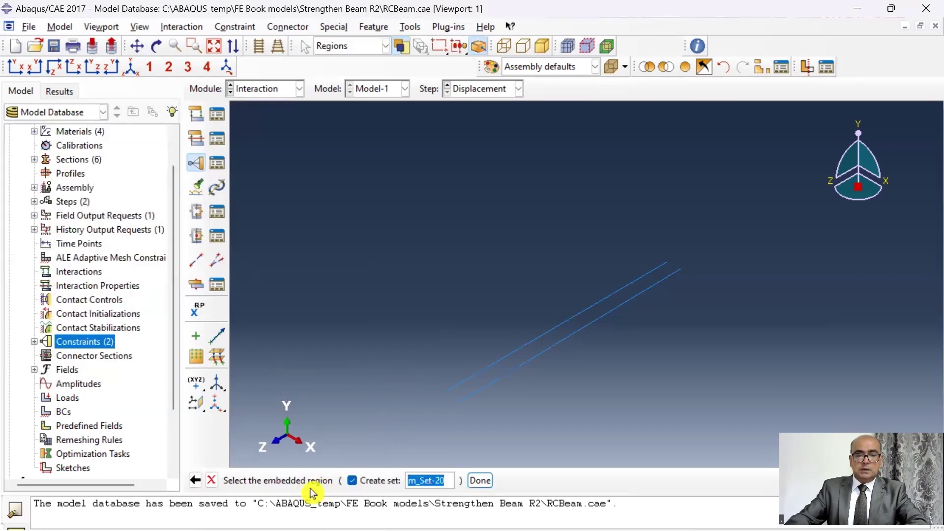
left_click_drag(724, 446, 384, 199)
left_click(480, 481)
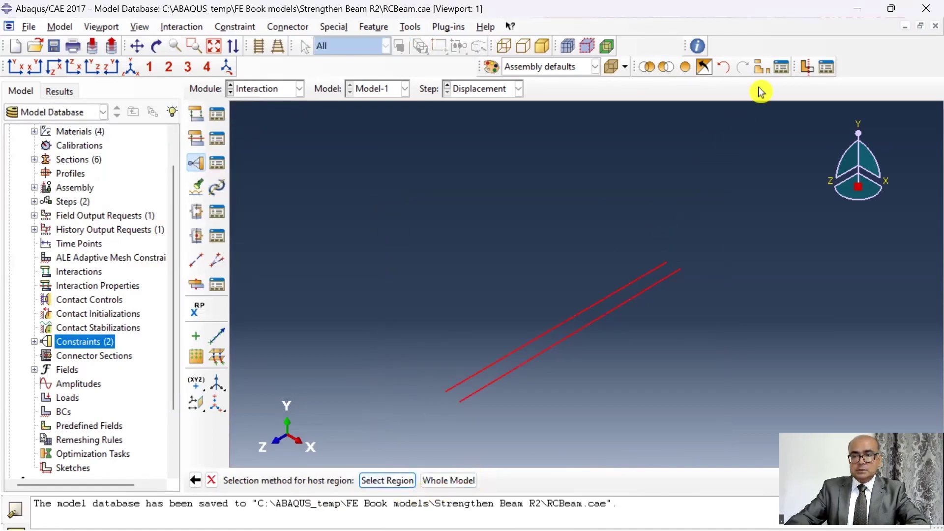
Display only C-Jacket-1, select it as host region and accept Embed CFRP
left_click(764, 69)
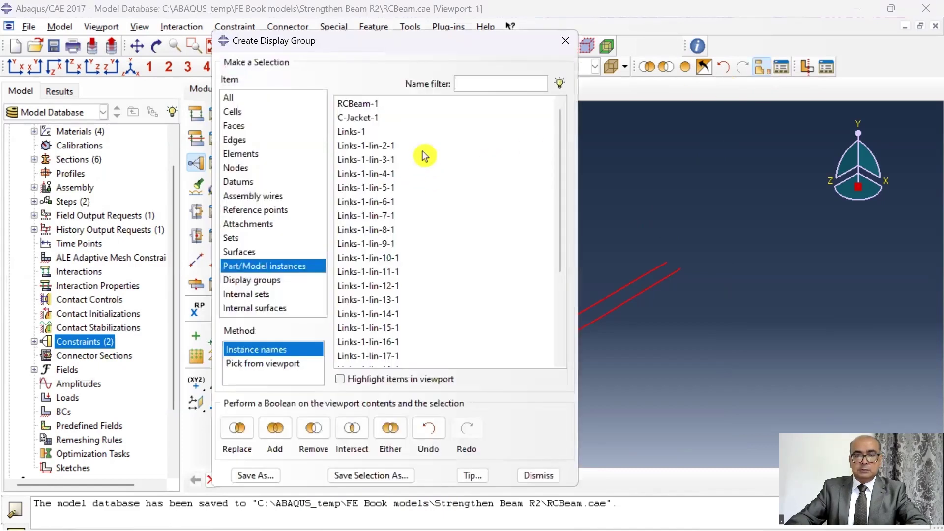
left_click(391, 119)
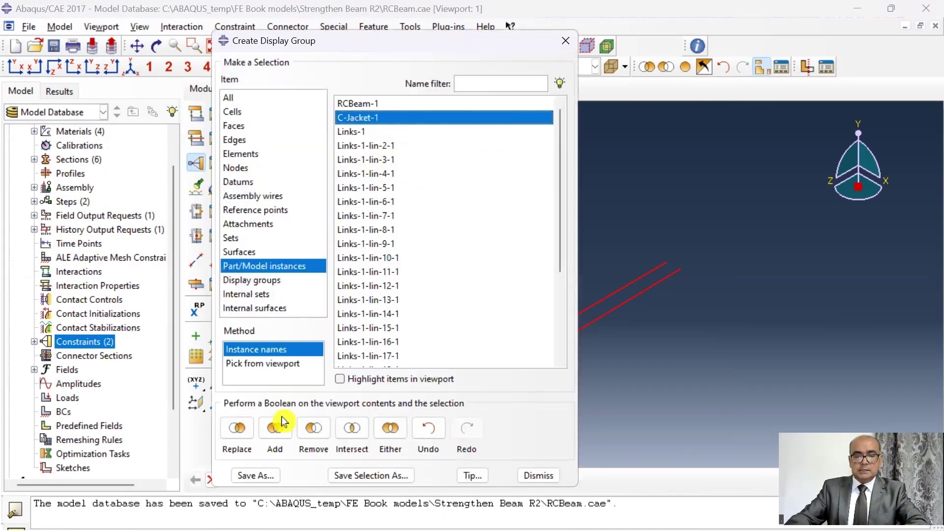
left_click(243, 432)
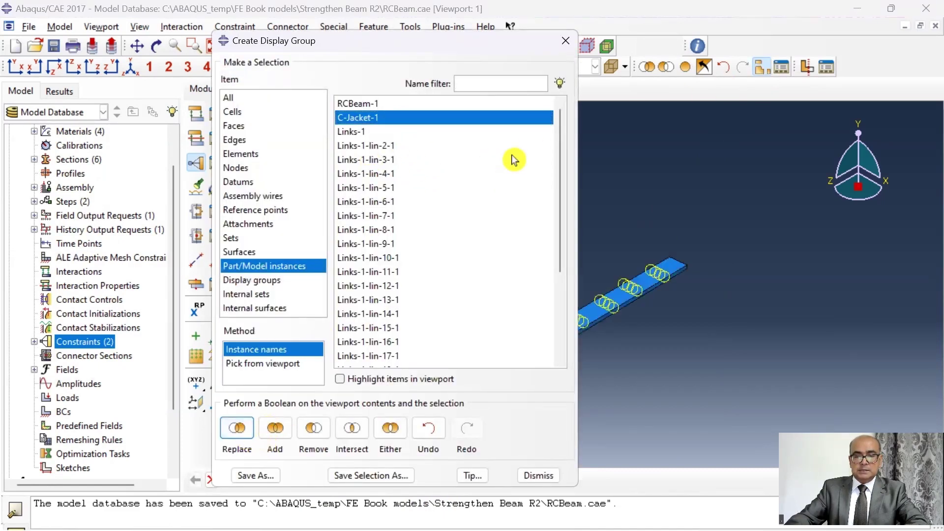
left_click(565, 41)
left_click(376, 481)
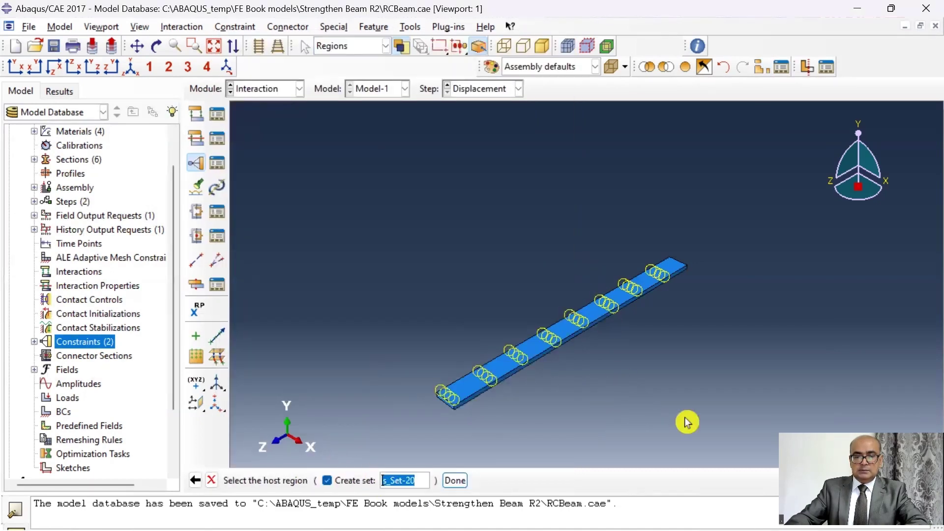
left_click_drag(701, 445, 390, 194)
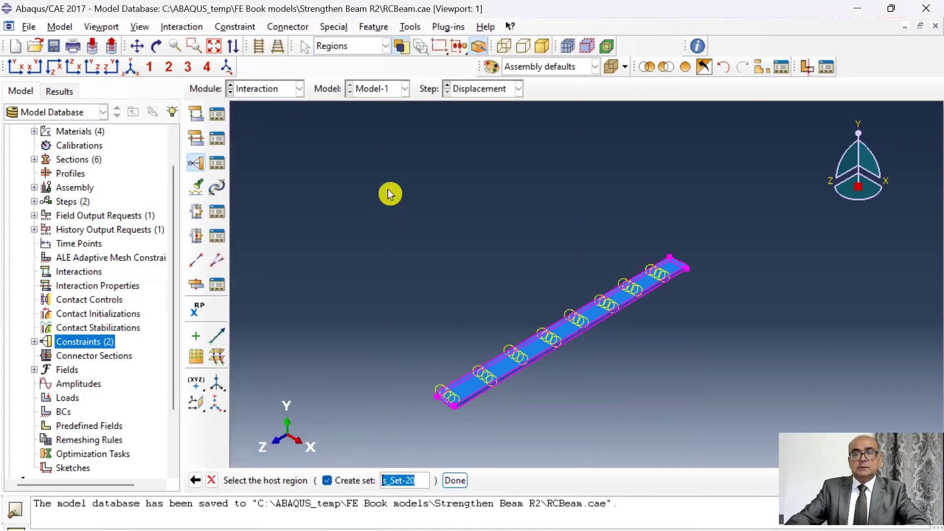
left_click(455, 481)
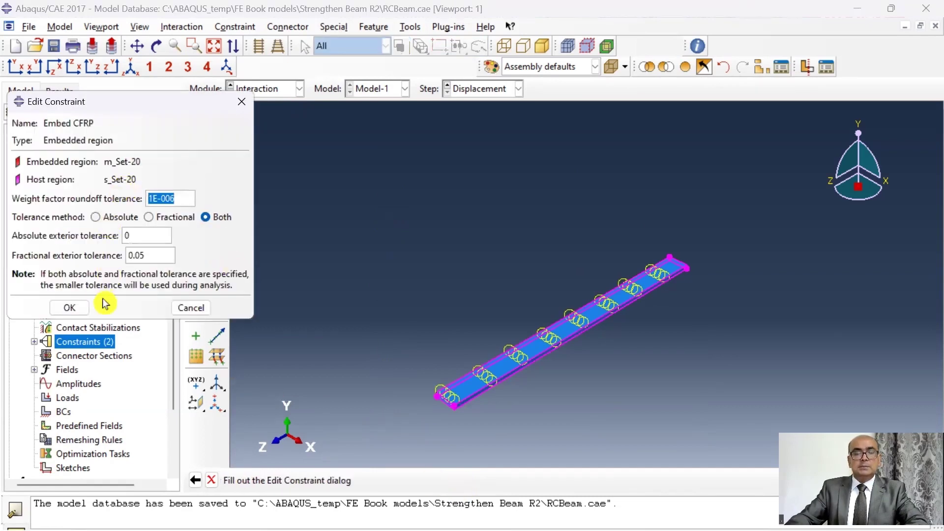
left_click(69, 308)
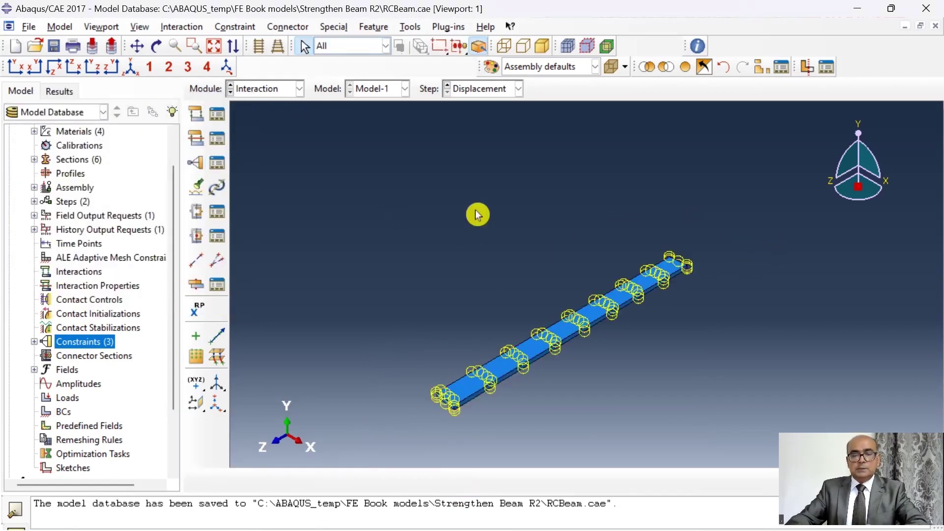
left_click(300, 88)
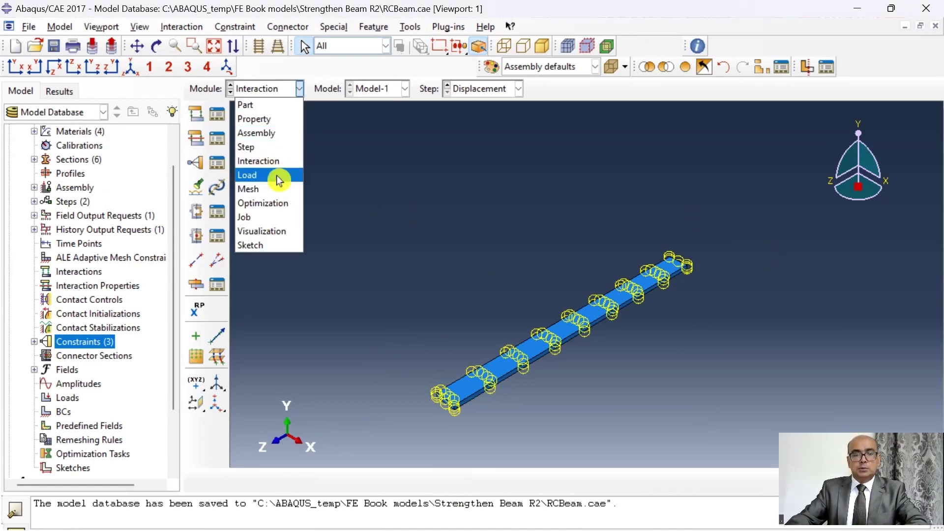
Switch to the Load module and display only the RCBeam-1 instance
left_click(278, 180)
scroll(69, 339, "down", 2)
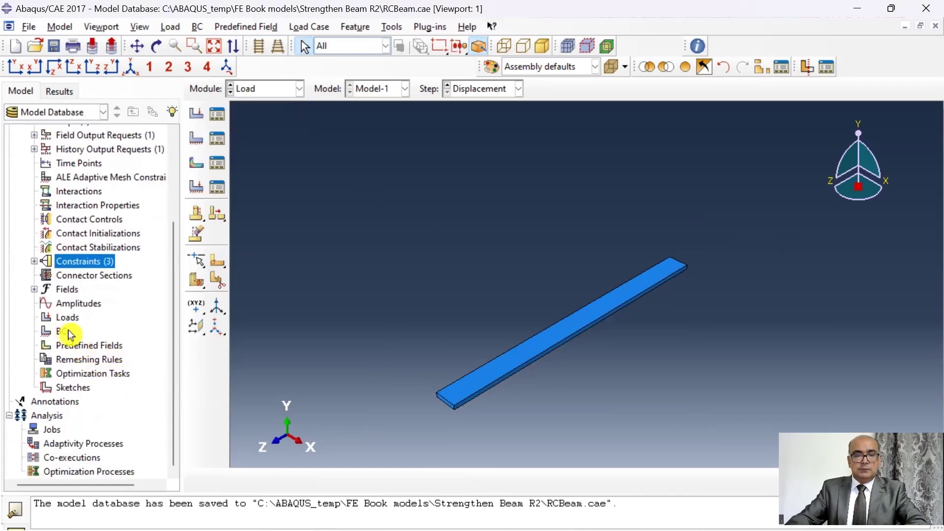
left_click(761, 69)
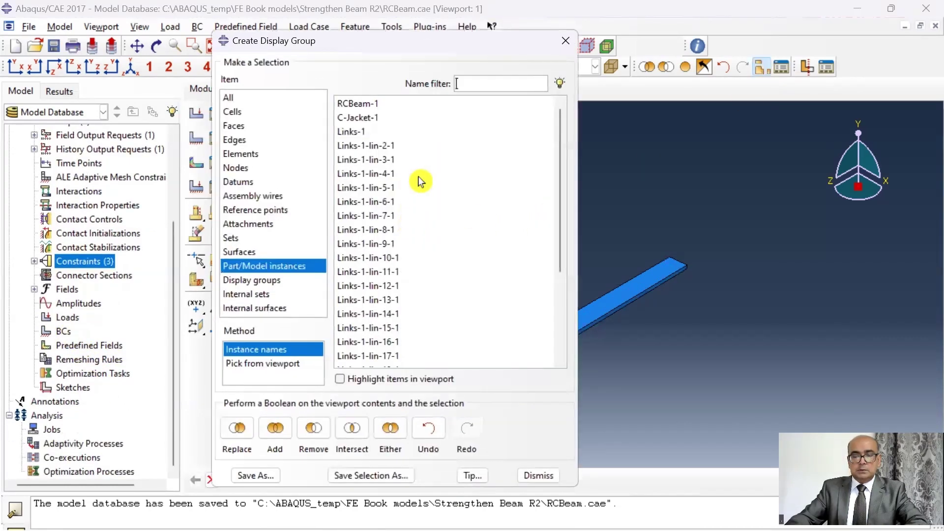
left_click(389, 104)
left_click(566, 41)
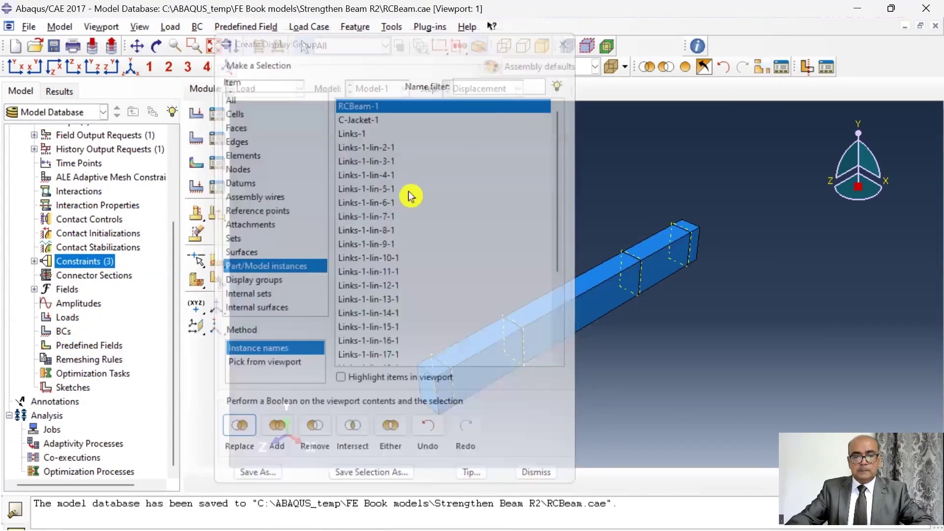
Start a Displacement/Rotation condition named Support on the beam's end support edges
double_click(64, 331)
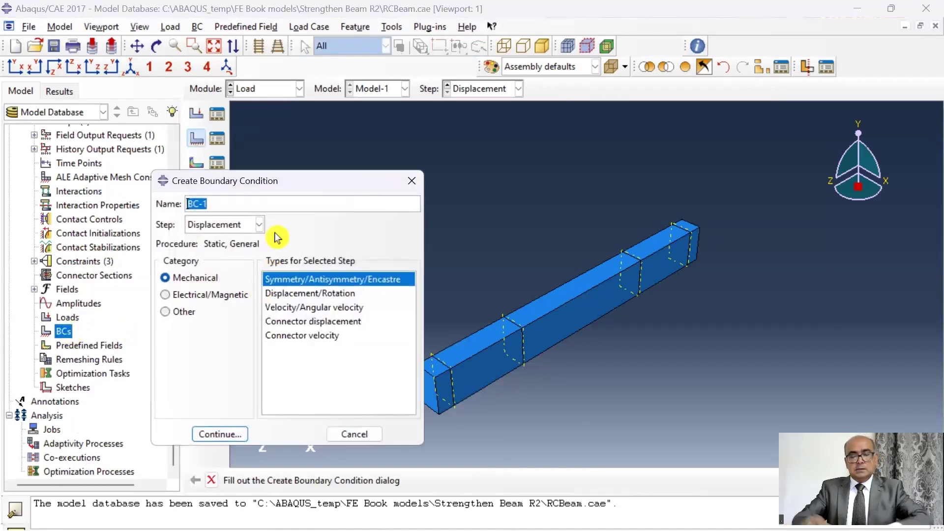
type("Su")
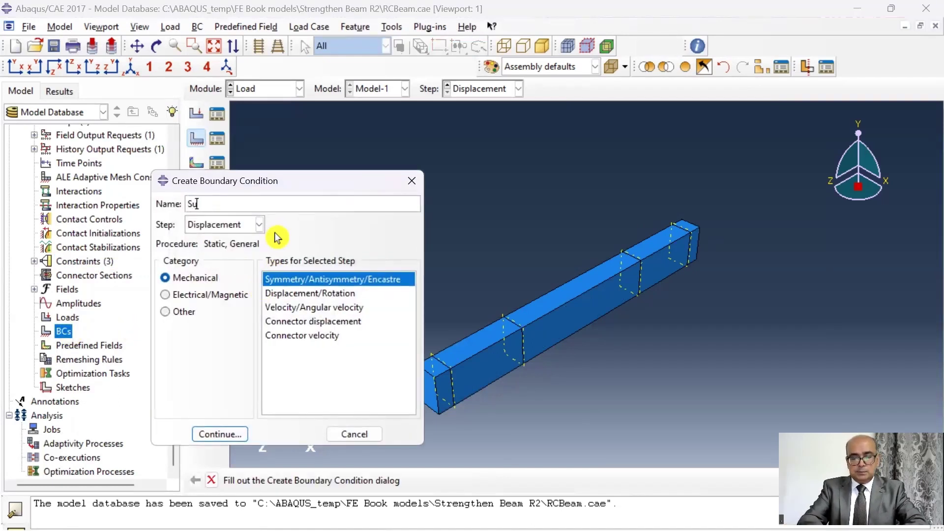
type("pport")
left_click(295, 294)
left_click(221, 434)
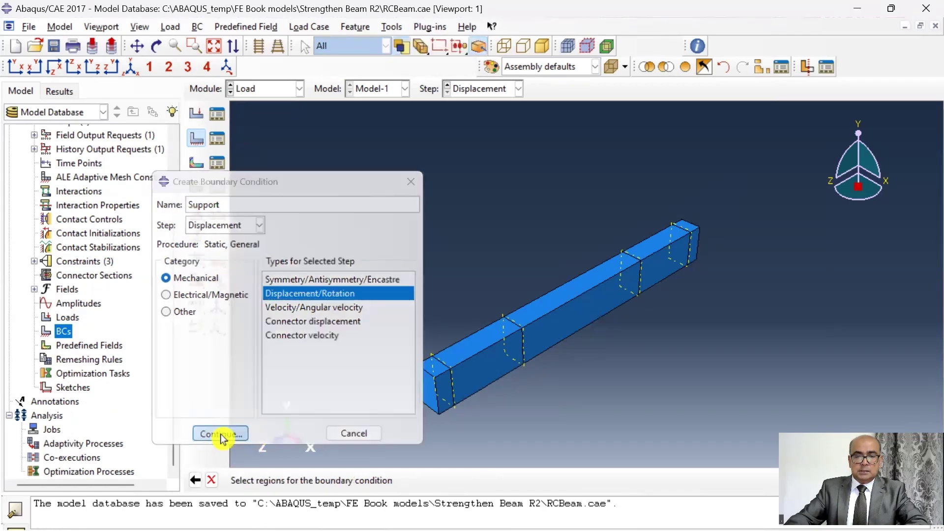
left_click_drag(615, 281, 646, 268, "ctrl+alt")
right_click(615, 234)
left_click(684, 328)
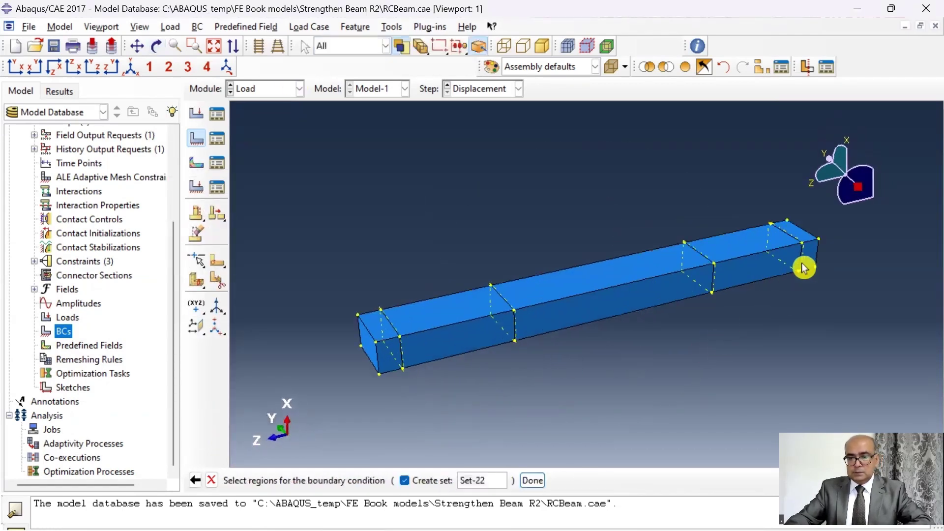
left_click(402, 362, "shift")
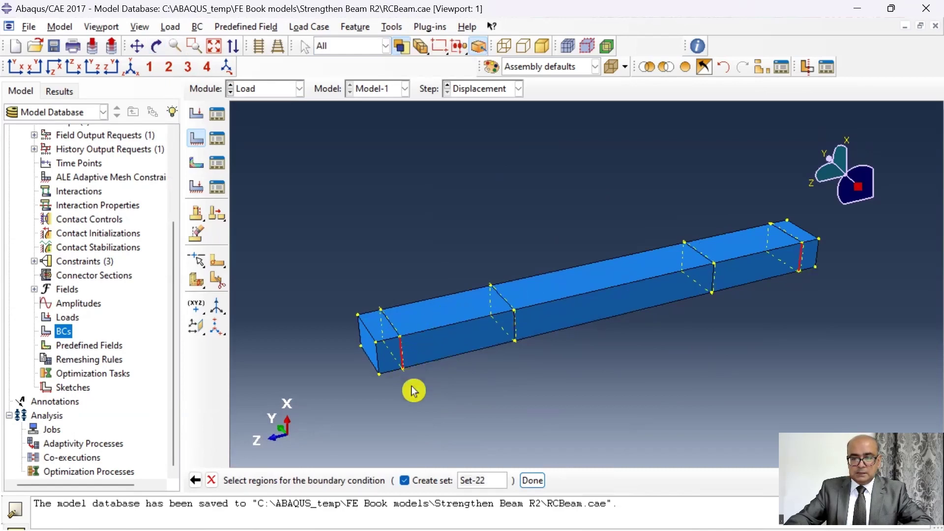
left_click_drag(492, 479, 436, 480)
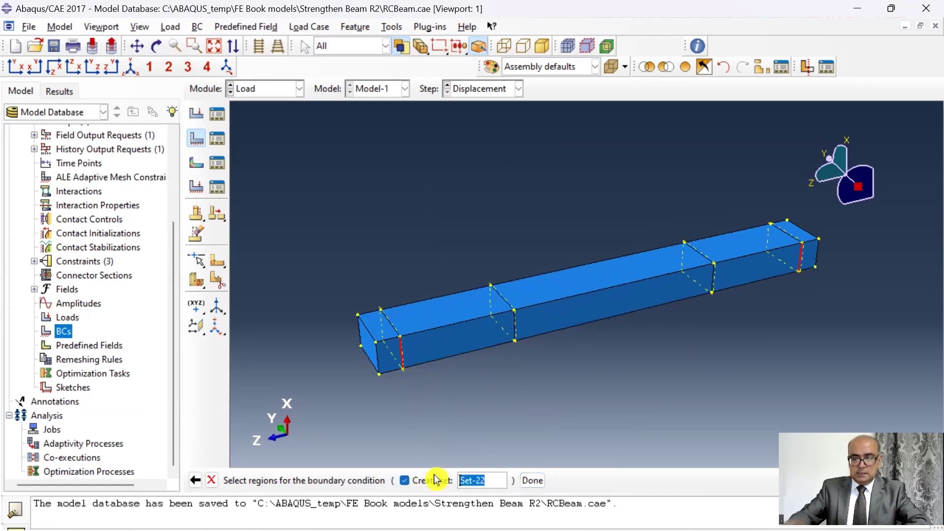
left_click(532, 481)
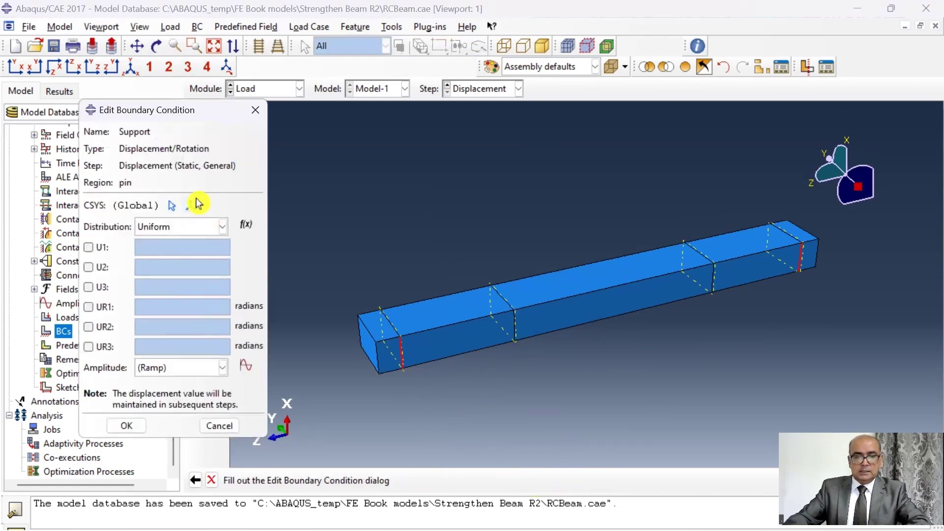
Fix U1, U2 and U3 for the Support condition
left_click(107, 251)
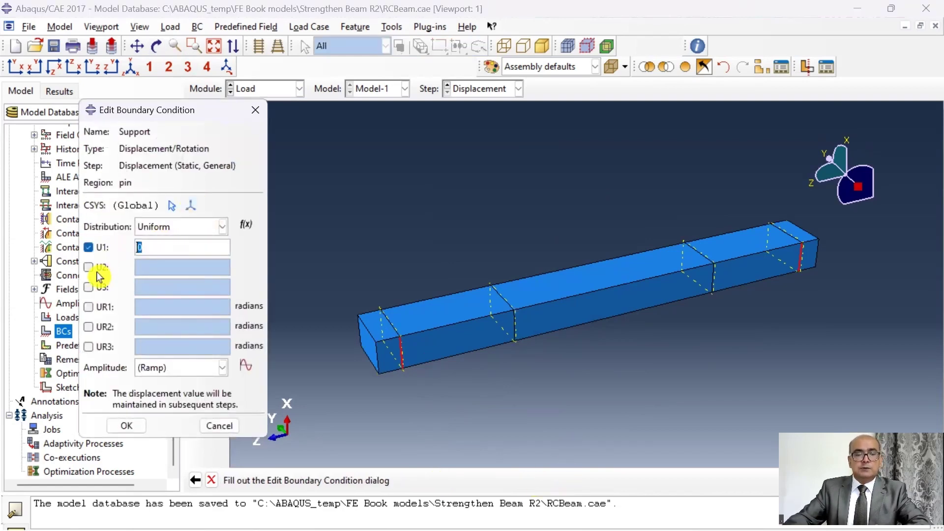
left_click(98, 270)
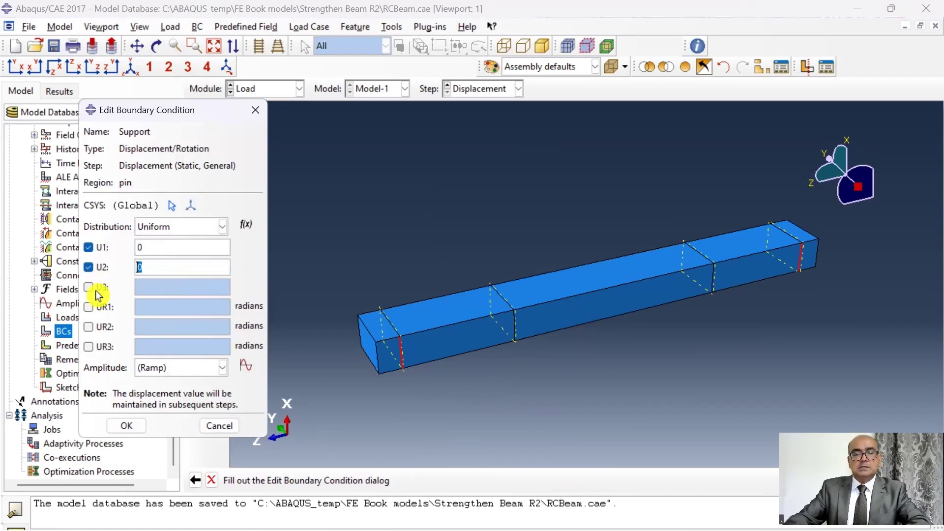
left_click(94, 289)
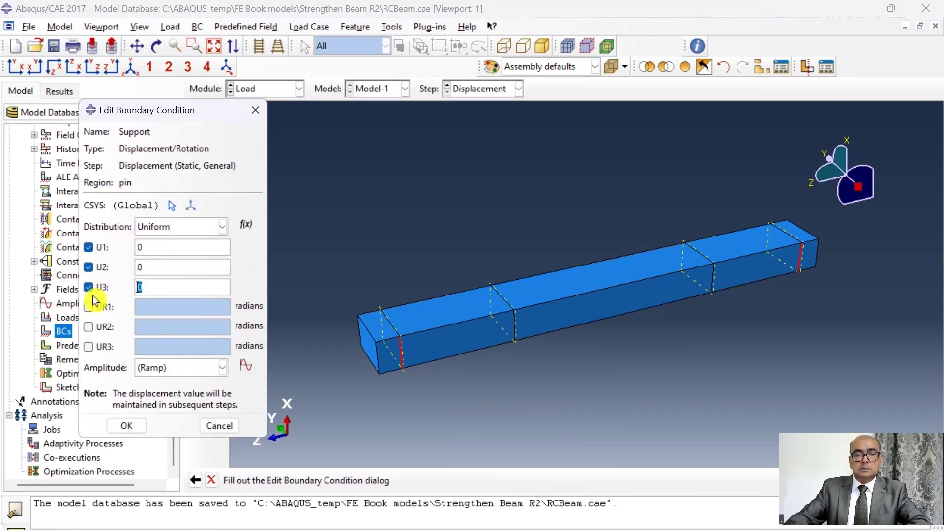
left_click(126, 426)
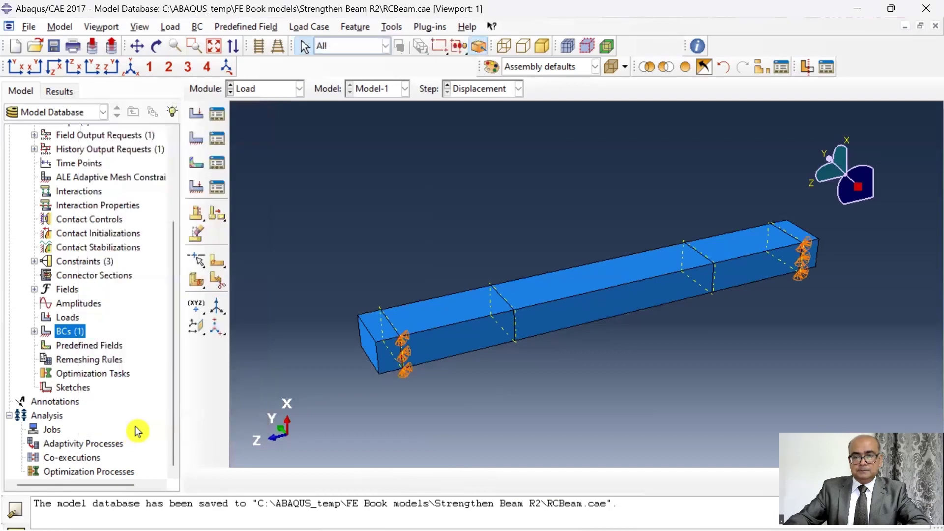
Move the Support condition's creation to the Initial step in the BC Manager
left_click(131, 68)
right_click(68, 332)
left_click(123, 357)
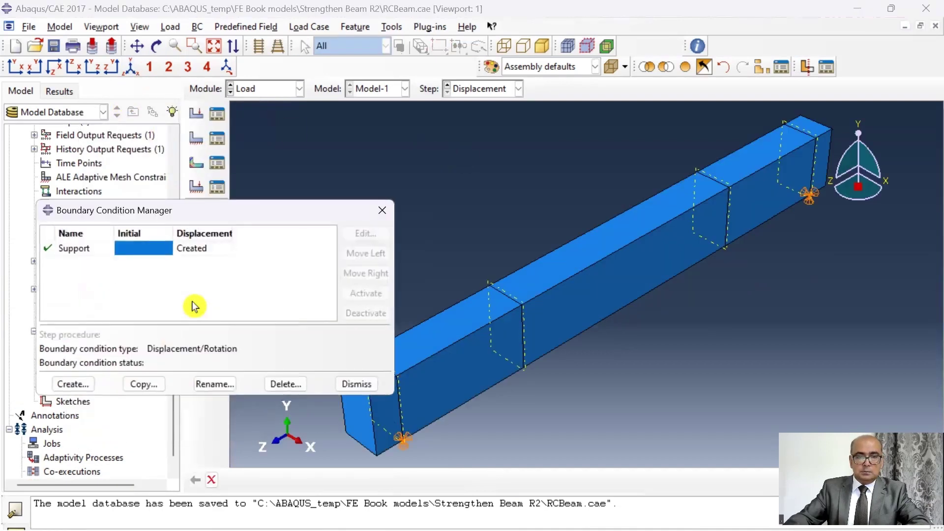
left_click(194, 249)
left_click(374, 255)
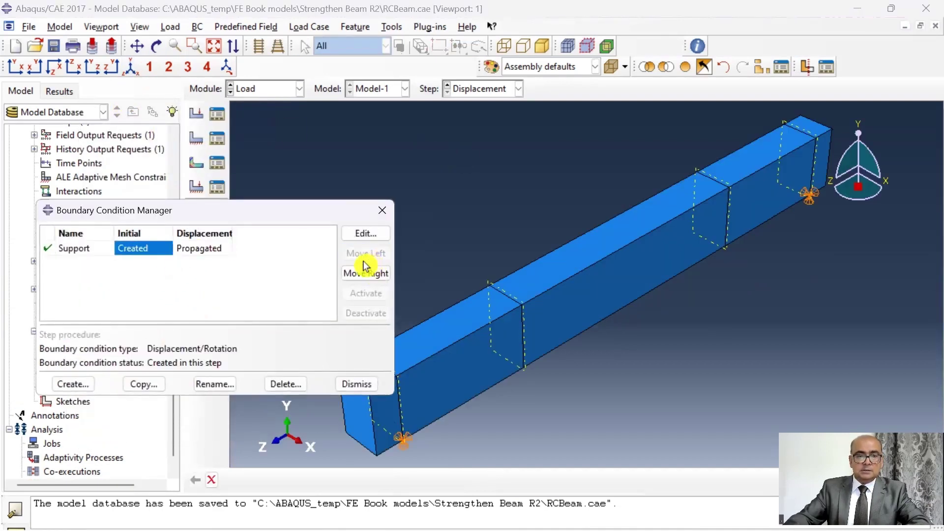
Create the Disp boundary condition with U2 = -50 on the two loading edges
left_click(356, 384)
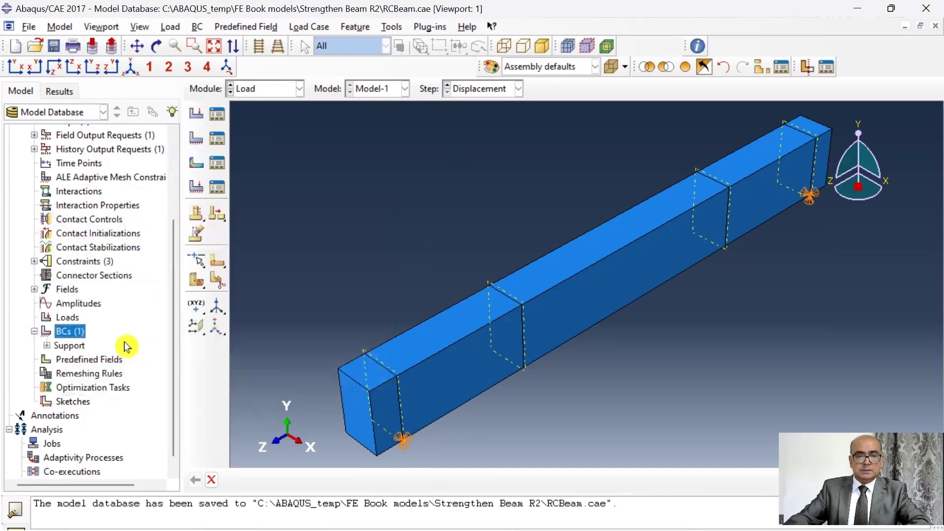
double_click(81, 334)
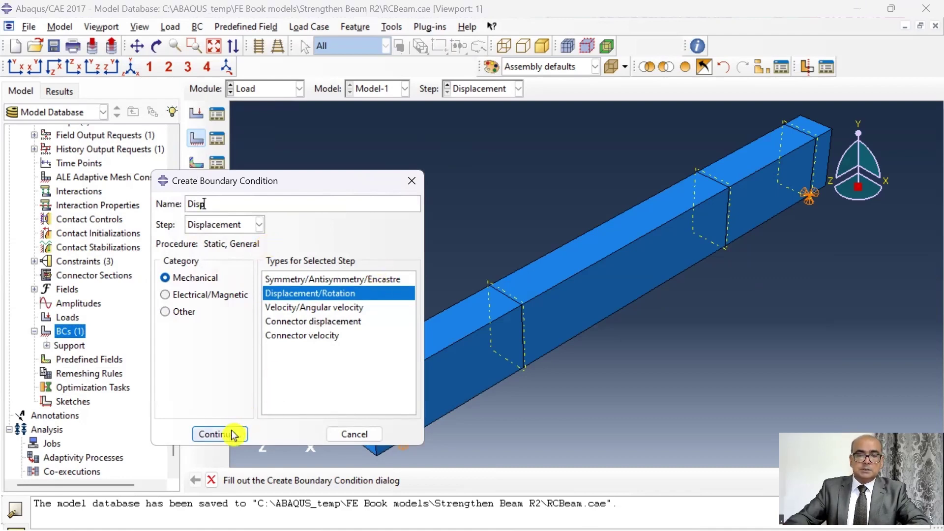
left_click(217, 434)
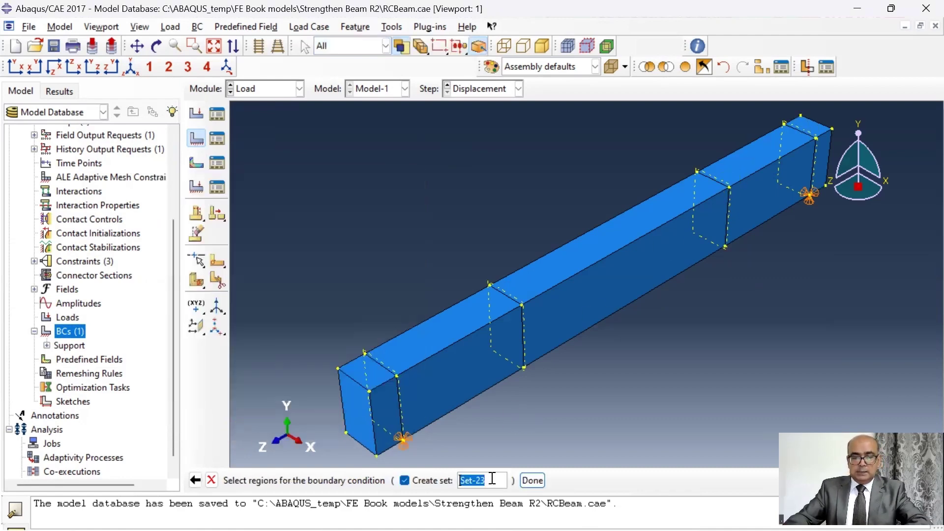
type("Disp")
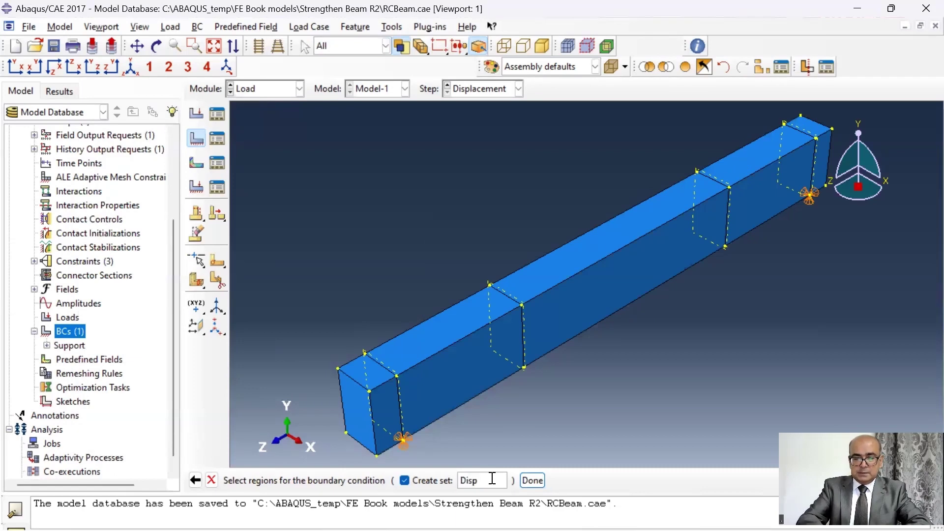
type("lacement")
left_click(511, 304)
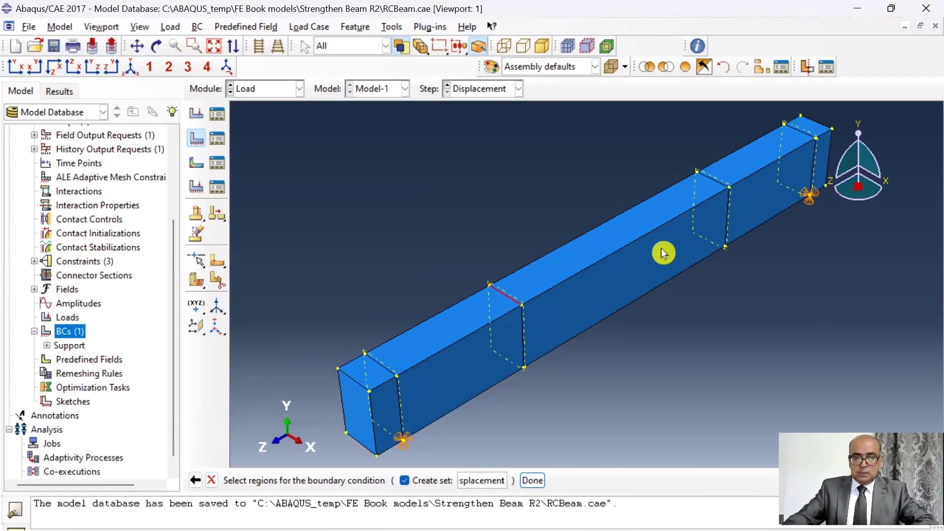
left_click(721, 185, "shift")
left_click(533, 480)
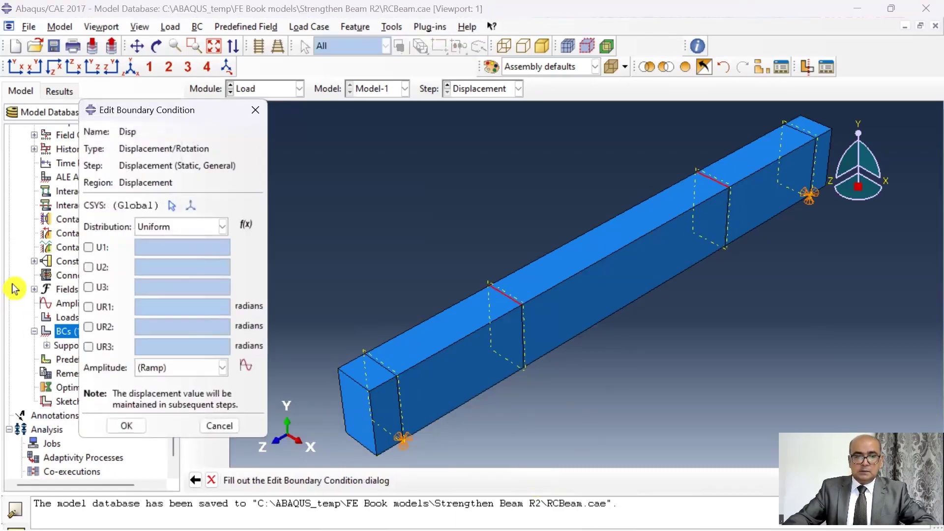
left_click(91, 268)
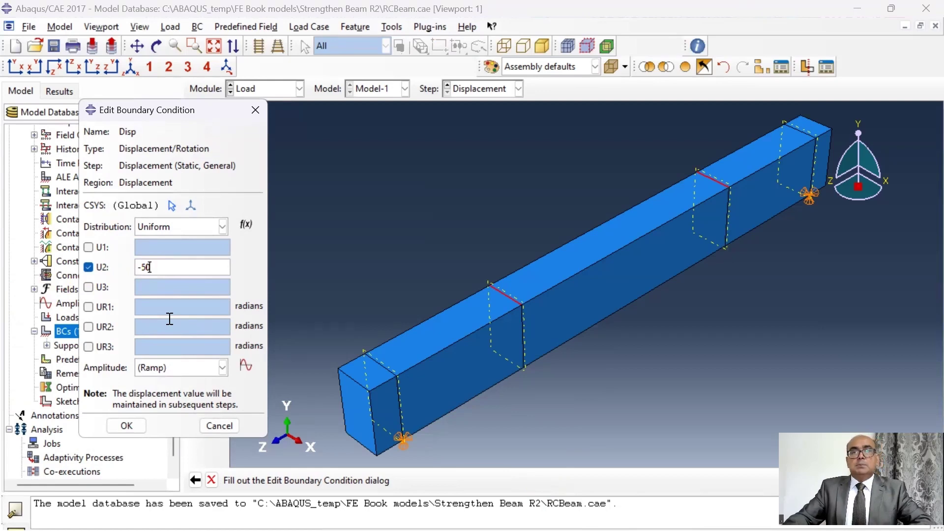
left_click(126, 426)
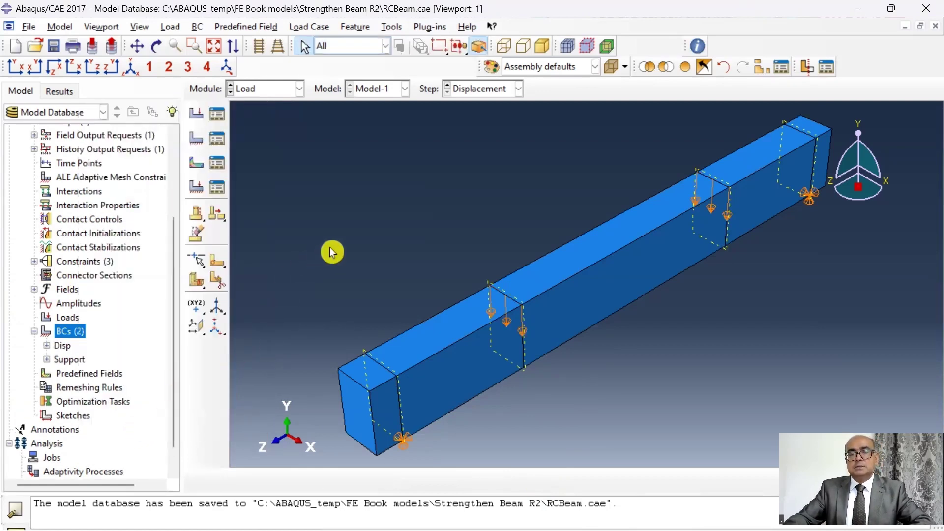
Reopen the Disp condition to check it, then close it unchanged
double_click(63, 347)
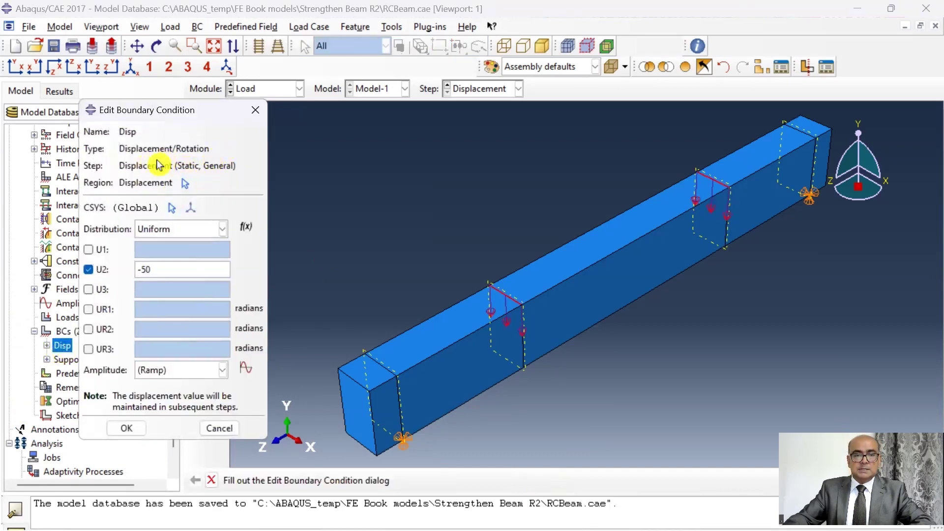
key("Escape")
left_click(299, 89)
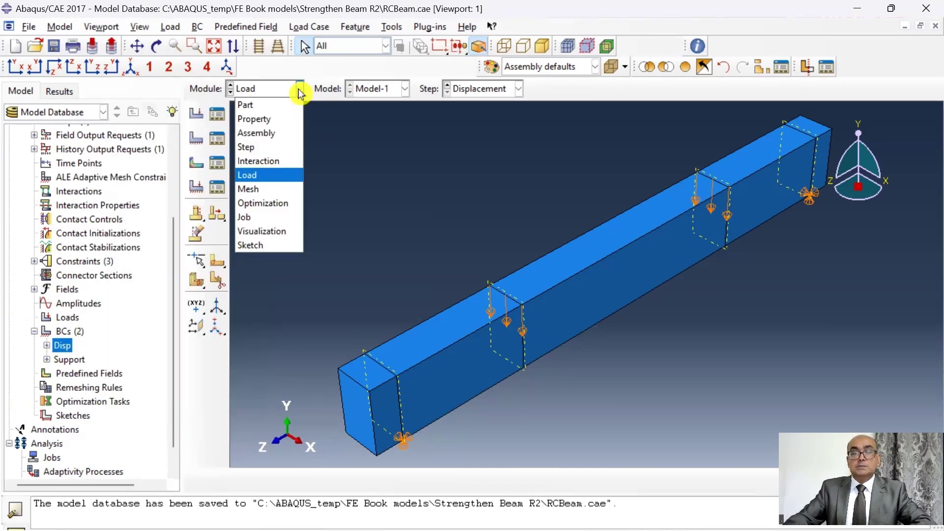
Switch to the Mesh module with Part as the object
left_click(282, 192)
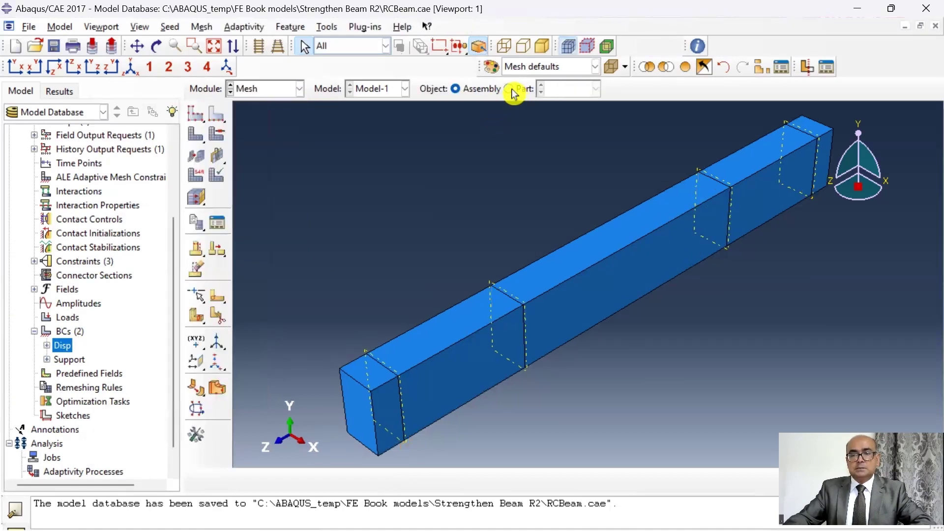
left_click(509, 90)
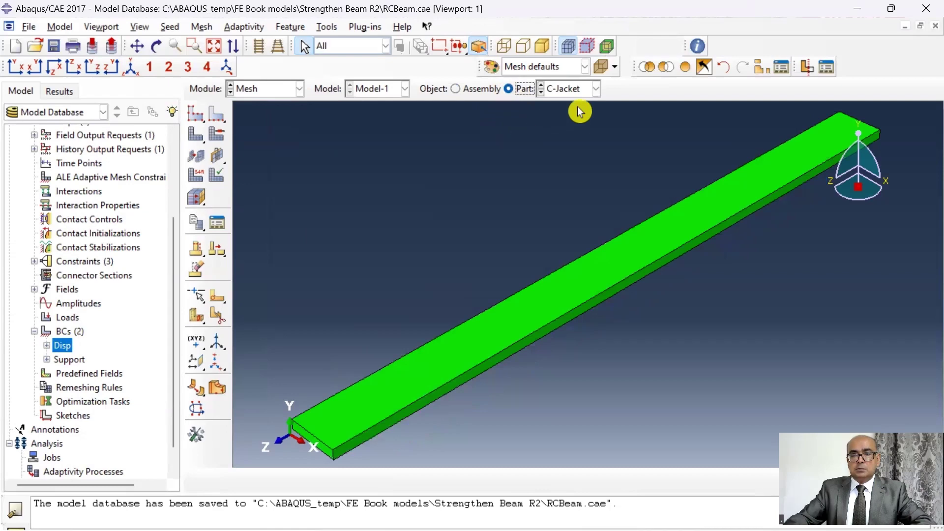
left_click(596, 89)
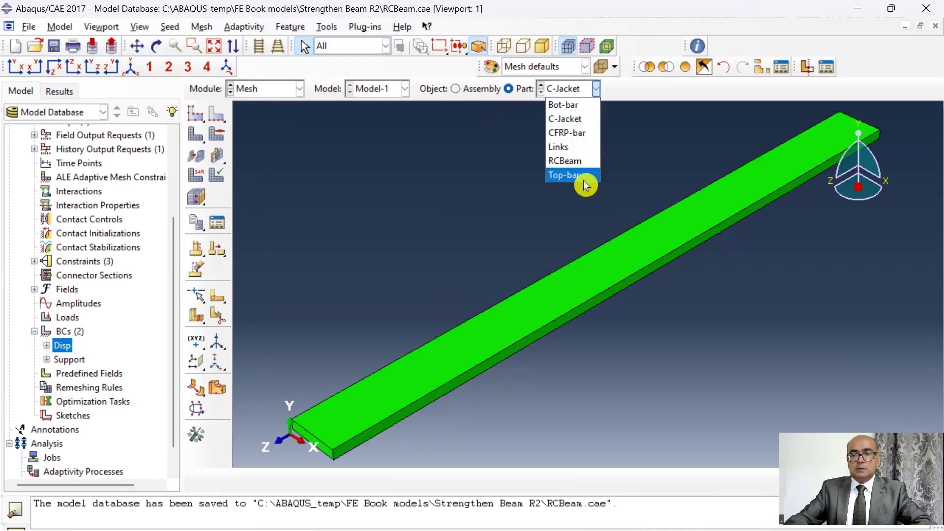
Assign structured hex mesh controls and C3D8R elements to the RCBeam part
left_click(573, 162)
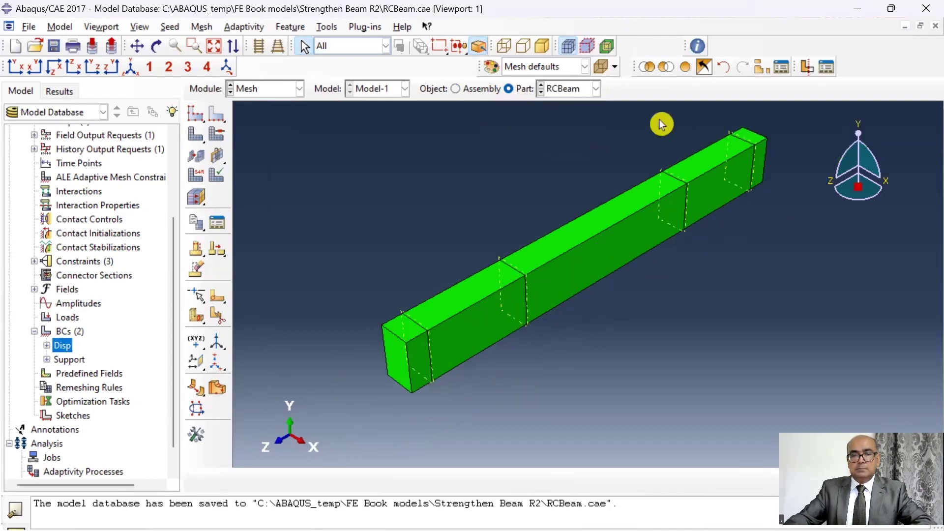
left_click(220, 144)
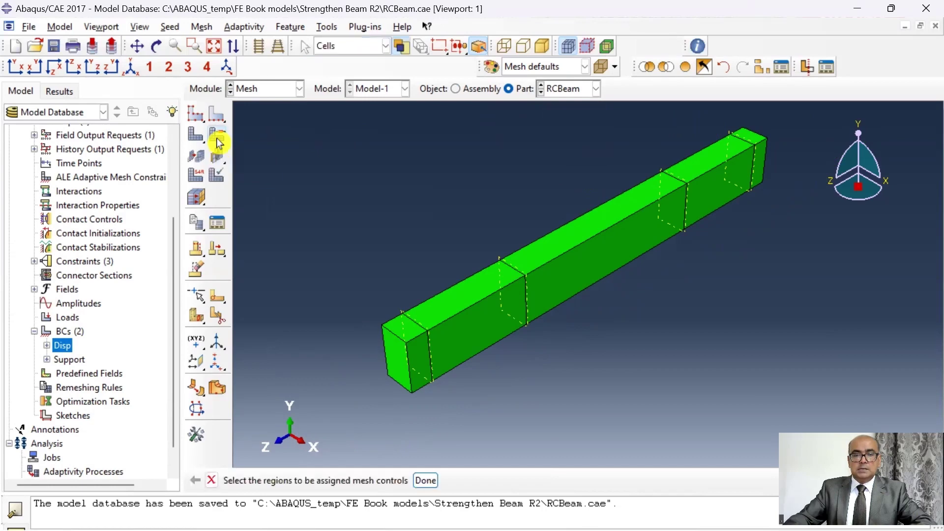
left_click_drag(768, 390, 345, 123)
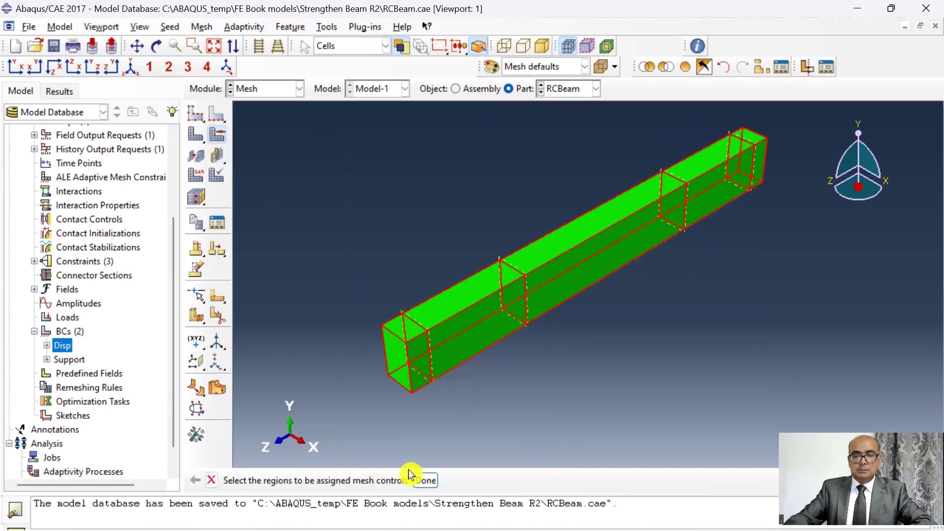
left_click(424, 481)
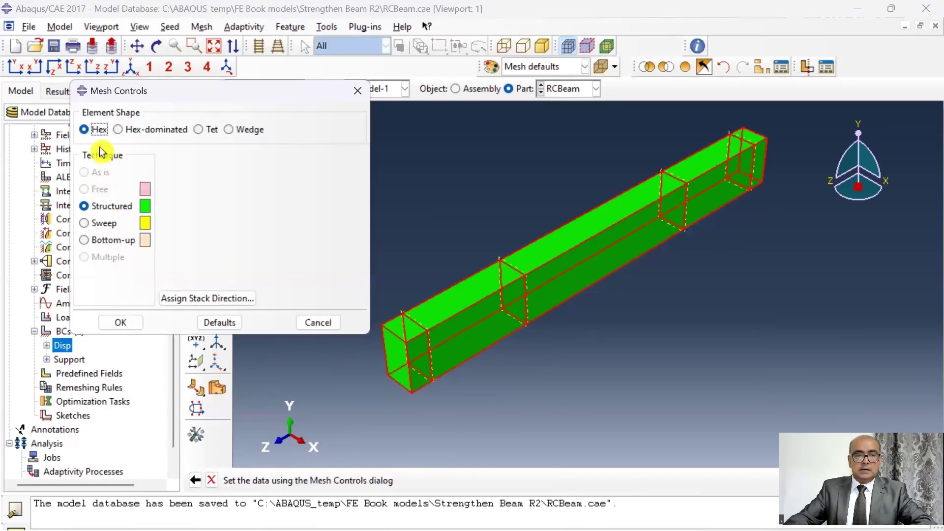
left_click(123, 323)
left_click(198, 178)
left_click_drag(837, 404, 385, 276)
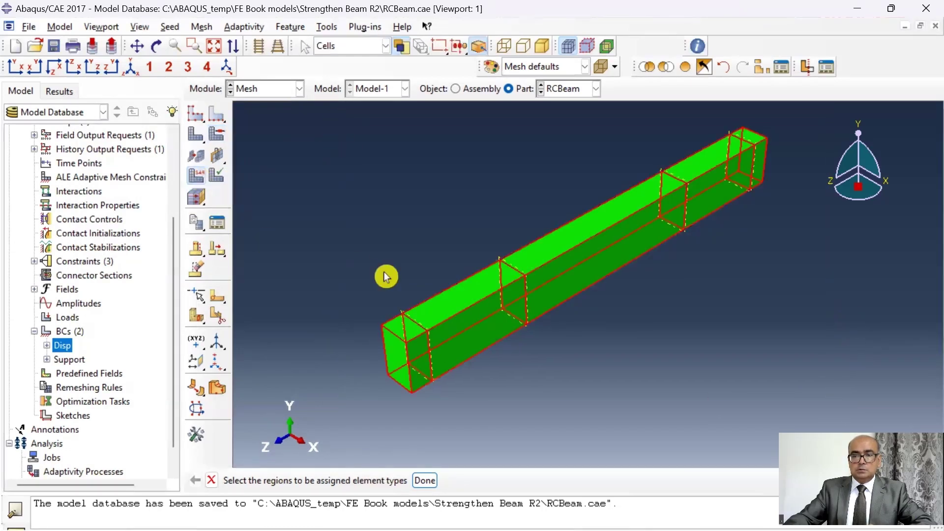
left_click(424, 480)
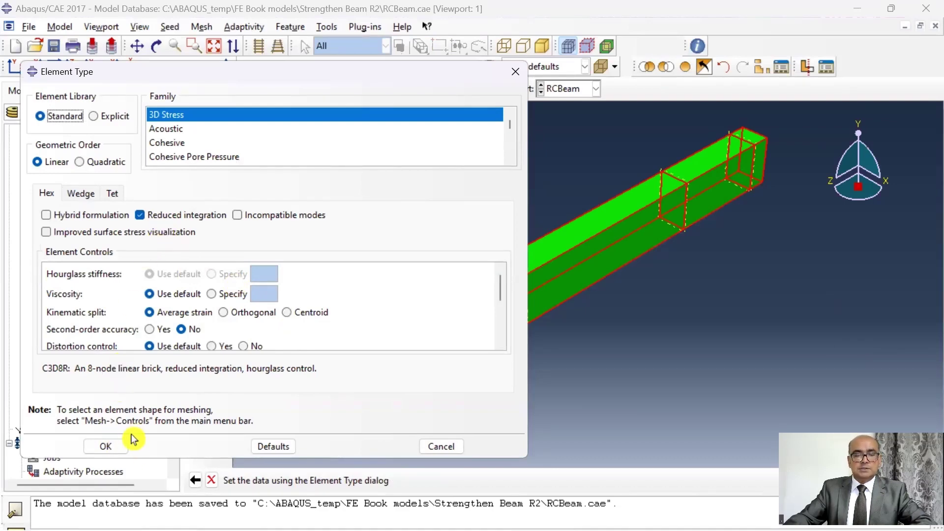
left_click(106, 447)
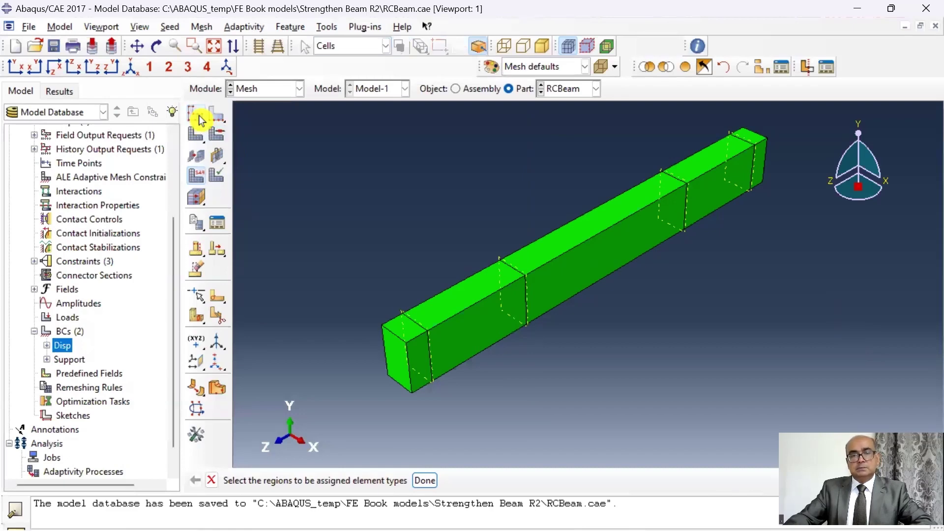
Seed RCBeam at global size 30 and generate its 2920-element mesh
left_click(199, 120)
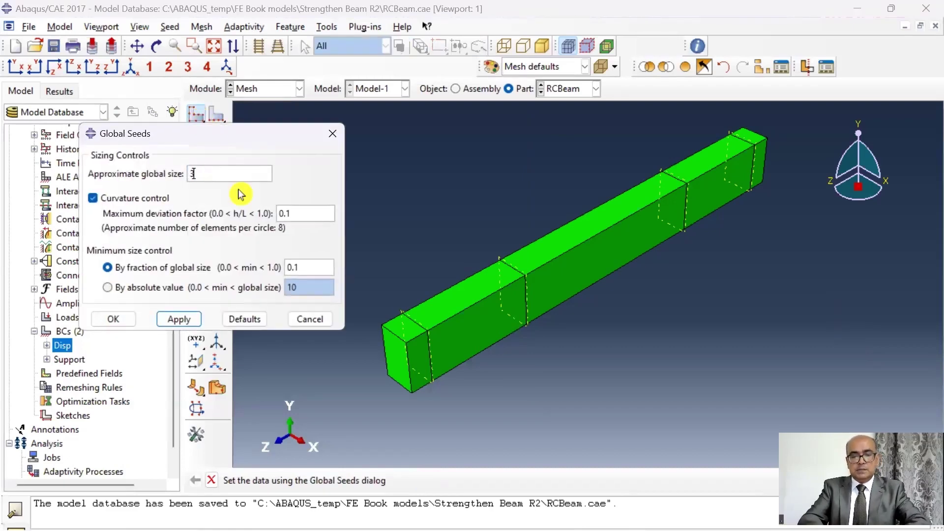
left_click(112, 319)
left_click(197, 138)
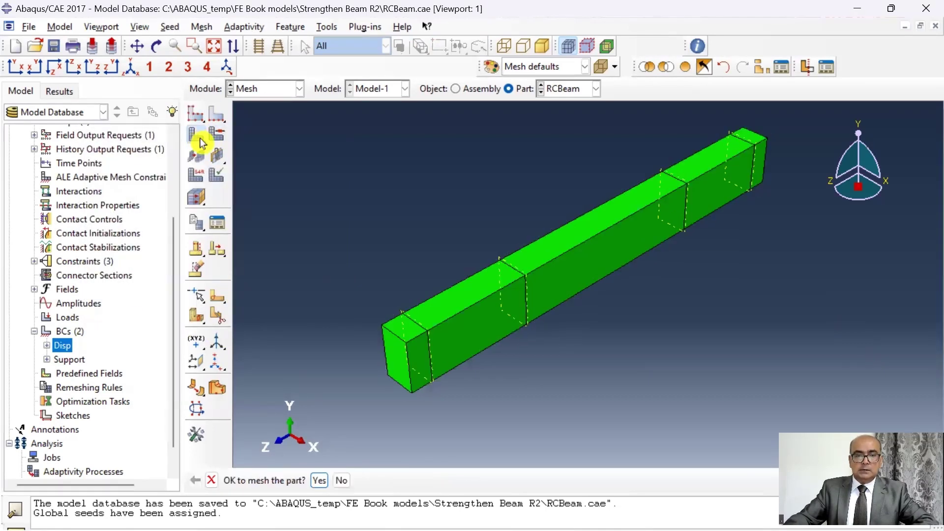
left_click(319, 481)
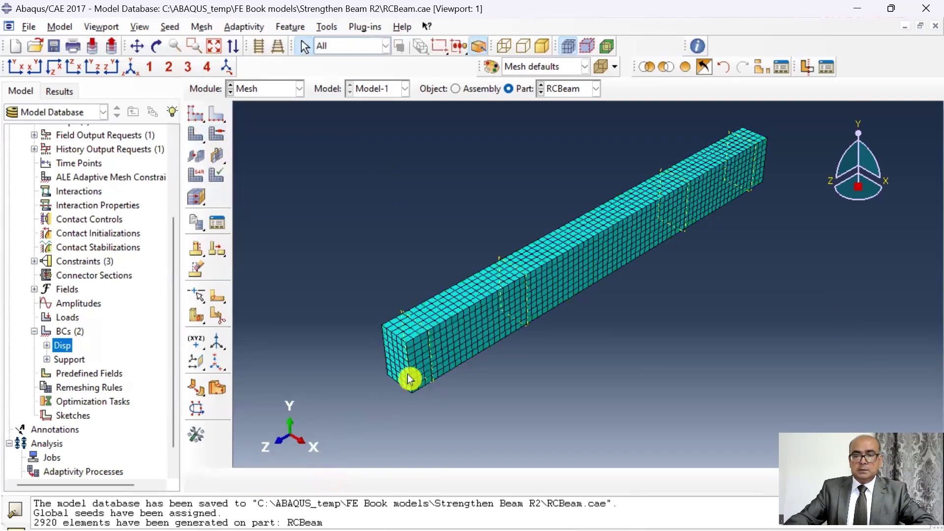
left_click(596, 89)
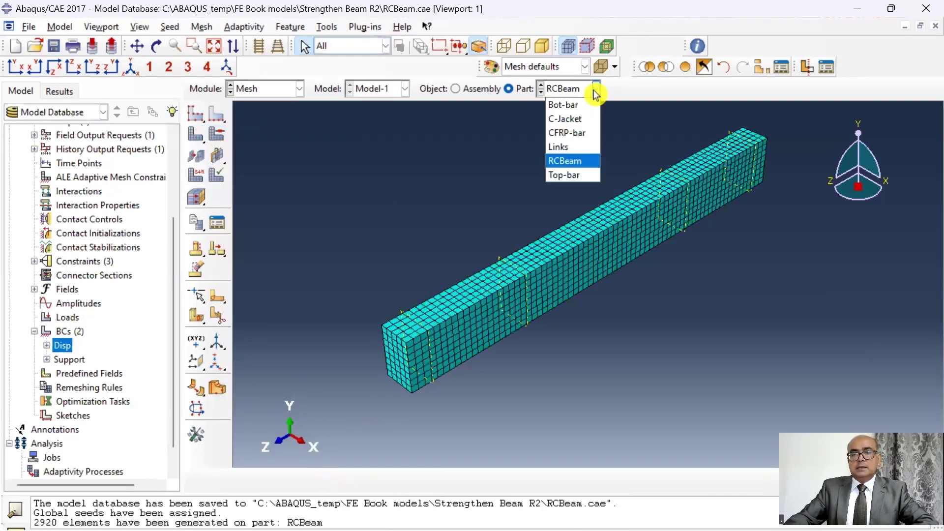
Give the C-Jacket part structured hex mesh controls and C3D8R elements
left_click(585, 121)
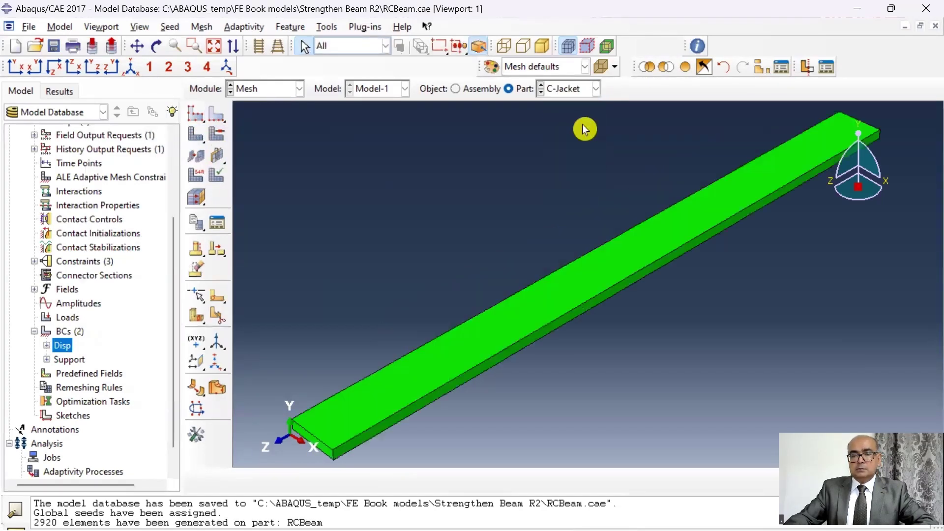
left_click(220, 140)
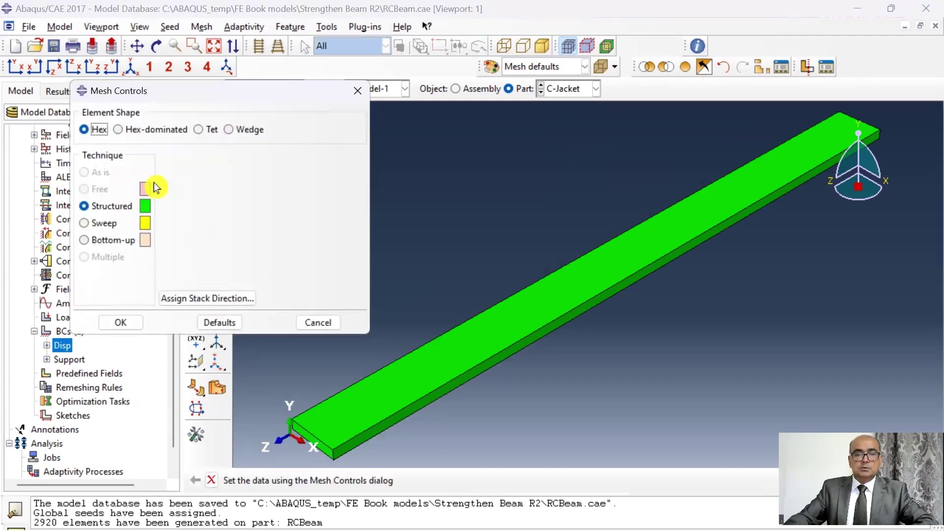
left_click(124, 323)
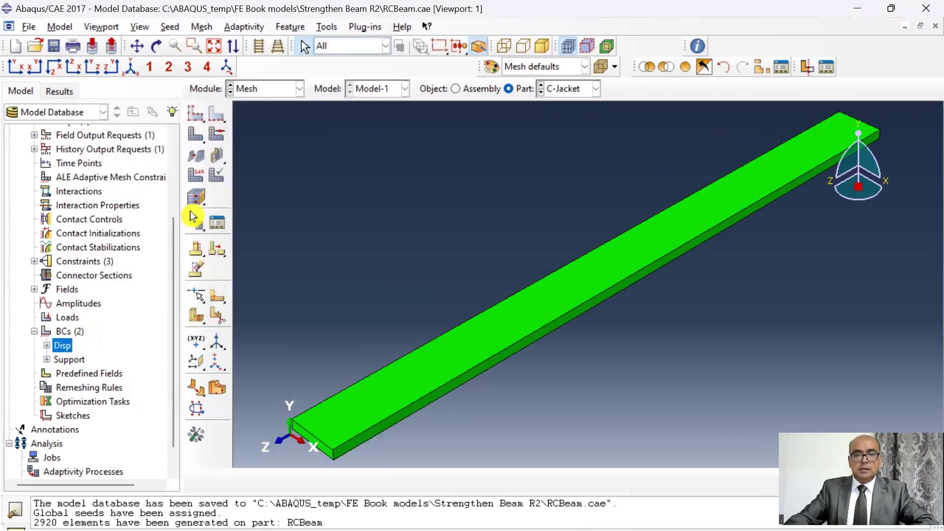
left_click(197, 177)
left_click(462, 337)
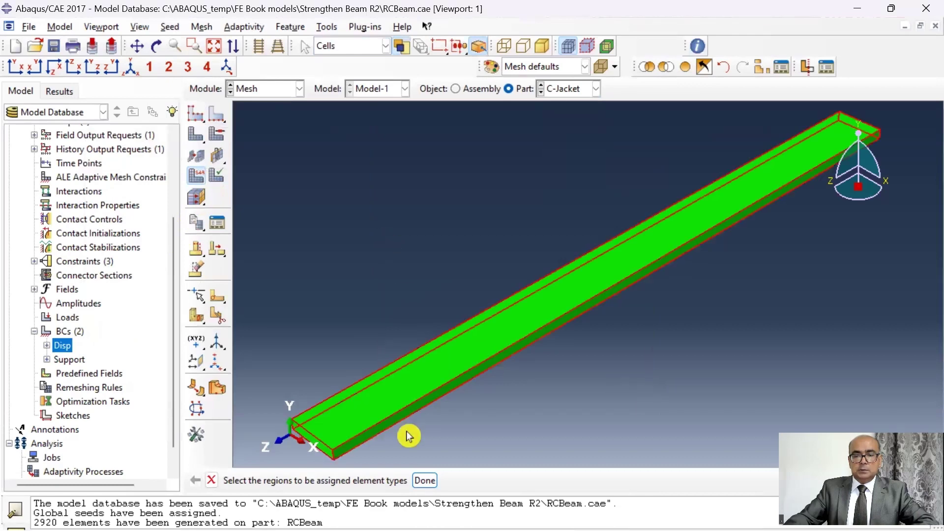
left_click(439, 484)
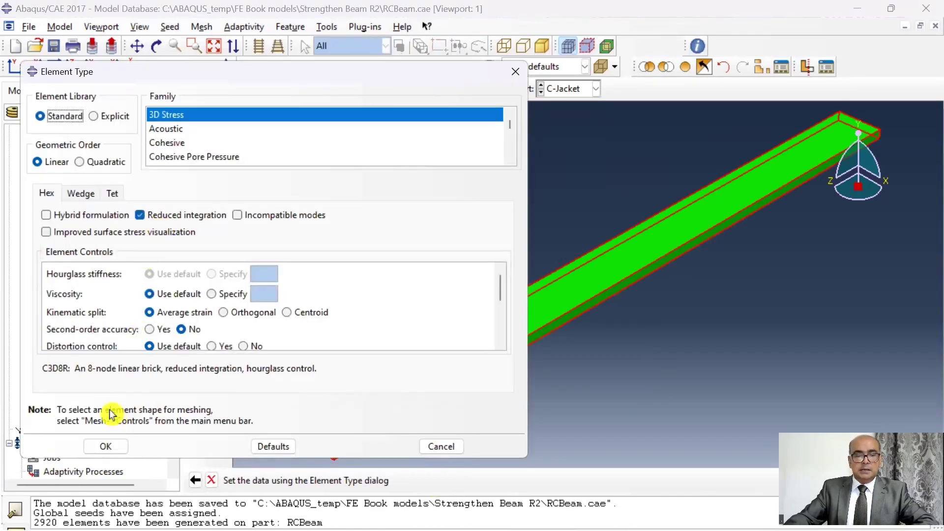
left_click(111, 448)
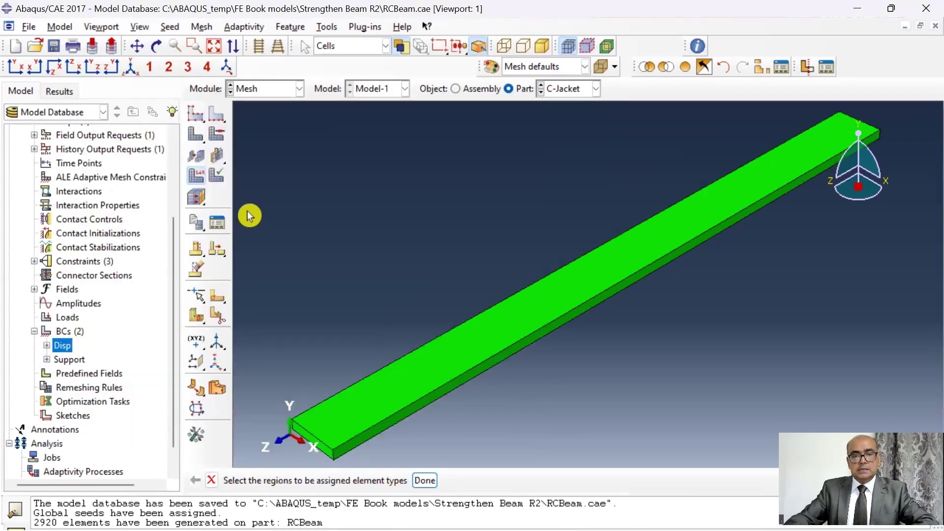
Seed the C-Jacket at global size 30 and generate its 335-element mesh
left_click(199, 120)
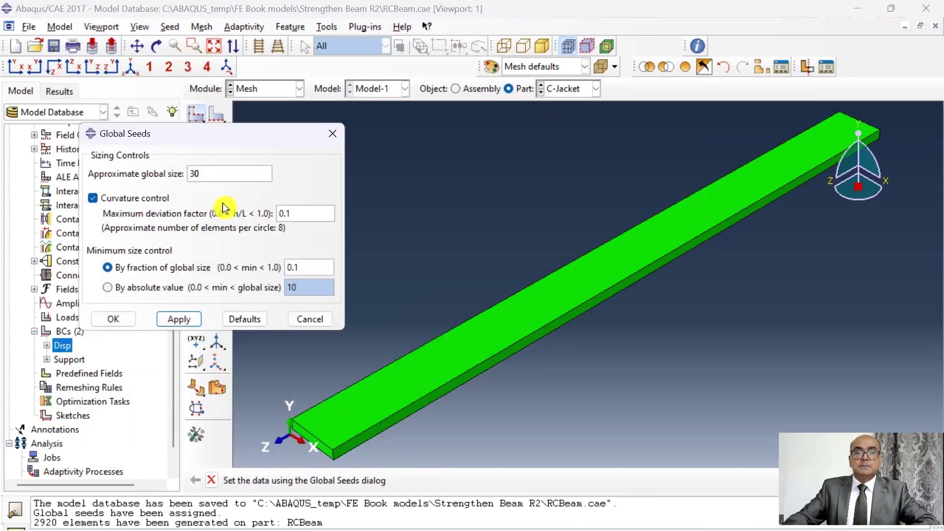
left_click(113, 318)
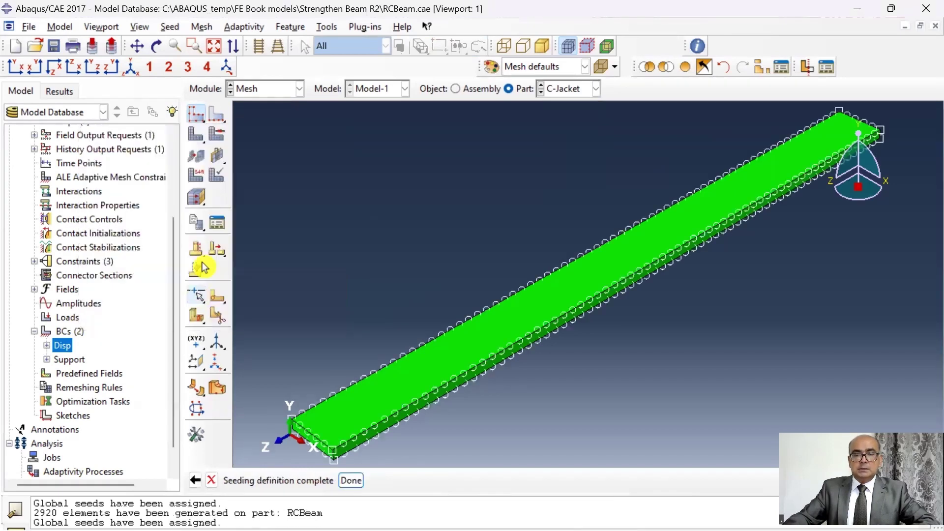
left_click(197, 137)
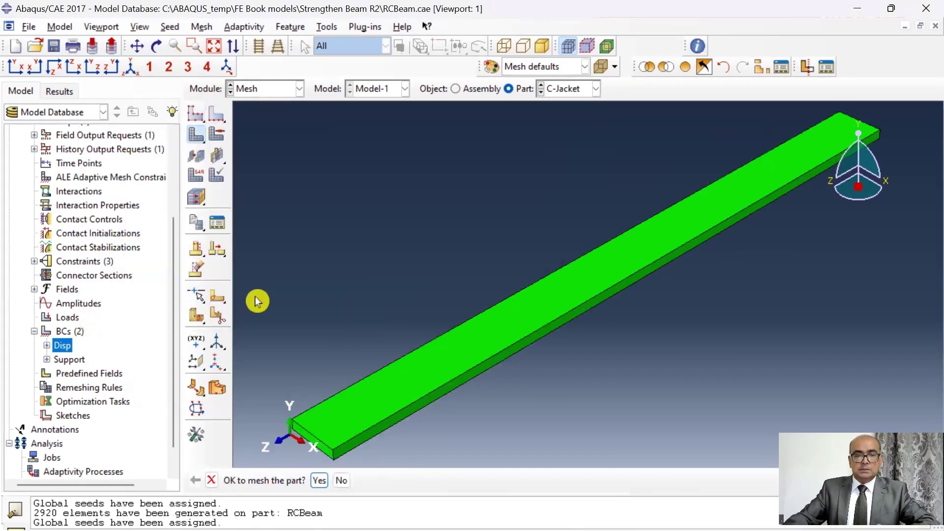
left_click(319, 482)
left_click(597, 89)
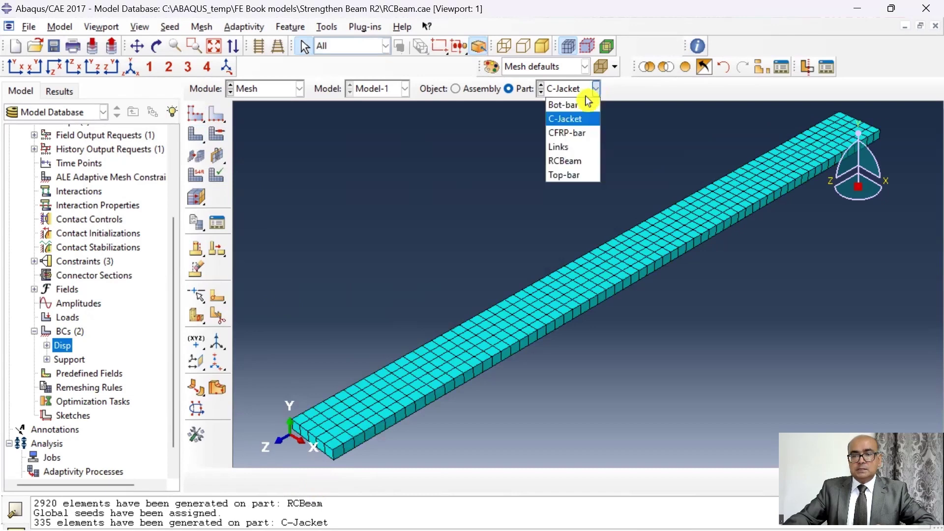
Assign T3D2 truss elements to the whole Links part, leaving mesh controls unchanged
left_click(588, 149)
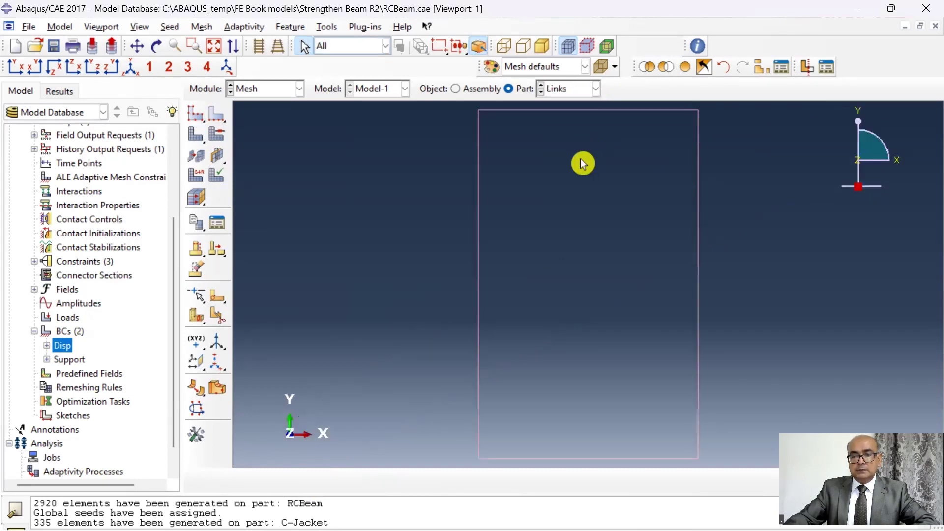
left_click(219, 138)
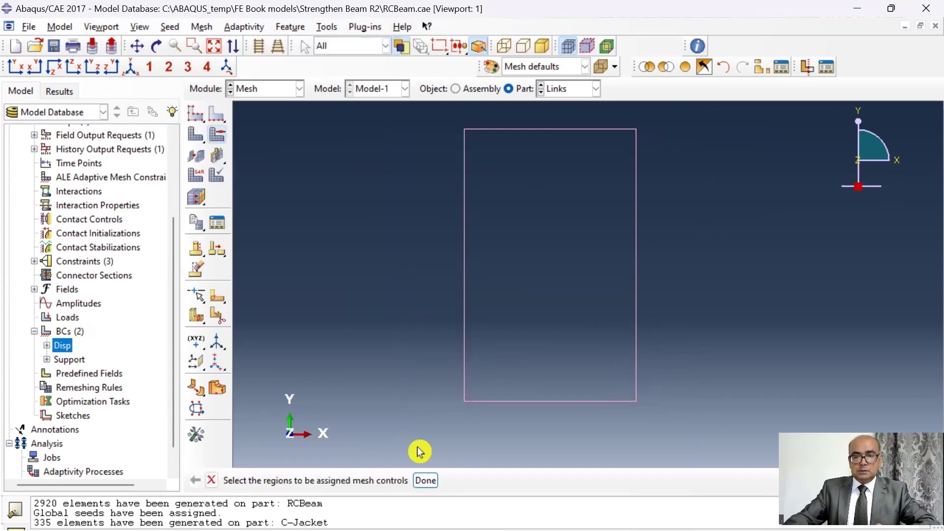
left_click(426, 481)
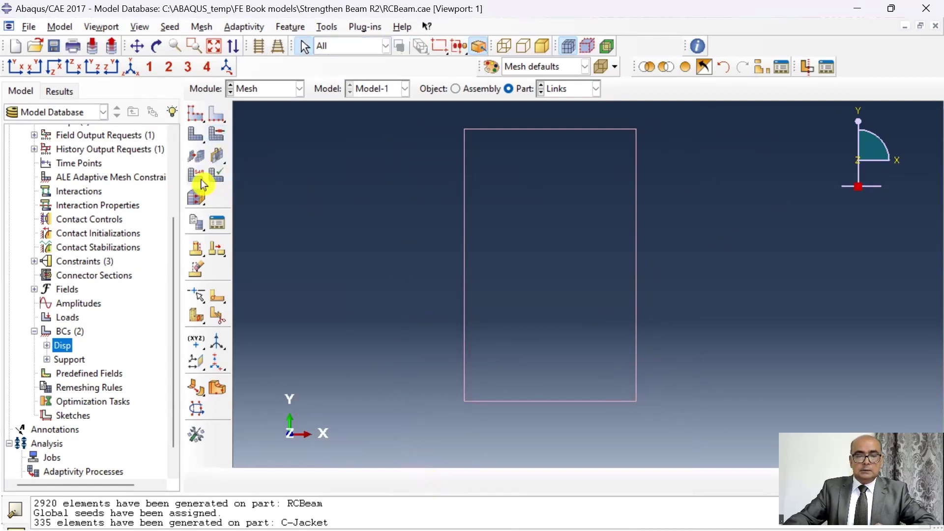
left_click(201, 179)
left_click_drag(684, 433, 328, 107)
left_click(425, 481)
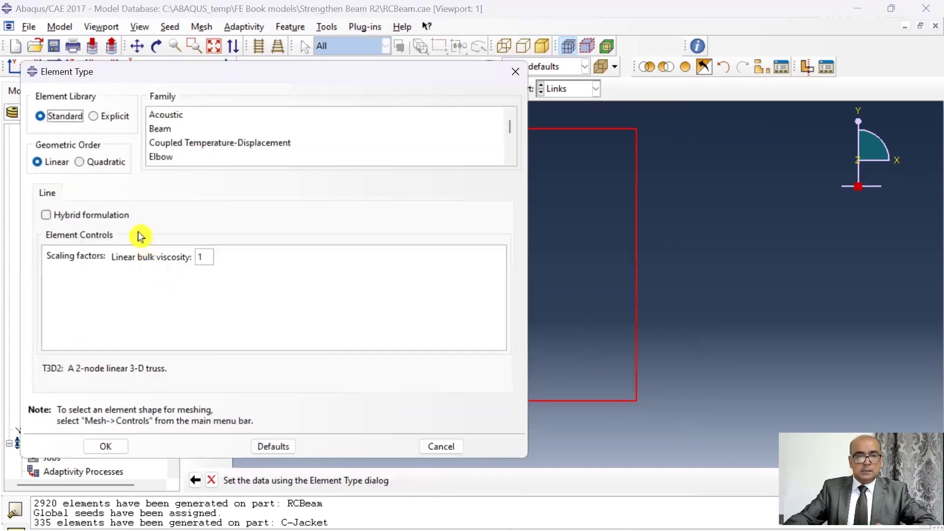
scroll(186, 158, "down", 3)
left_click(184, 159)
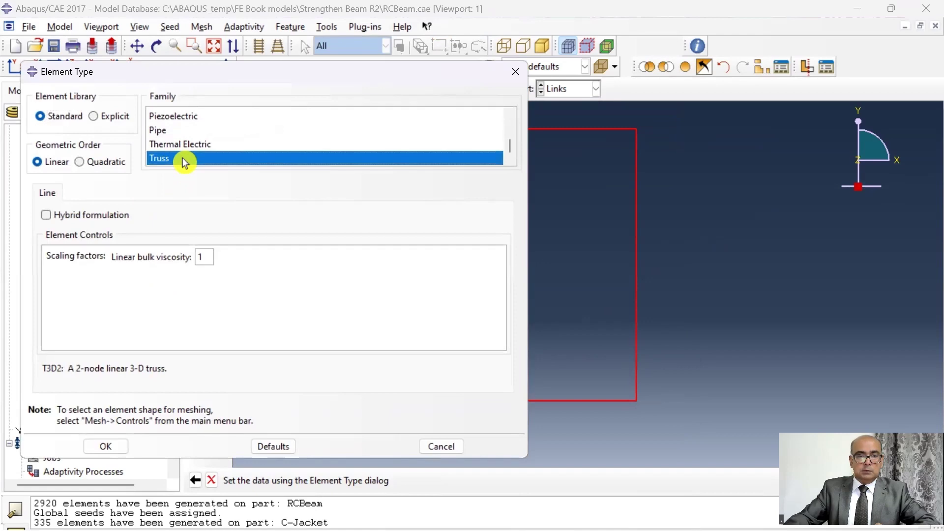
left_click(105, 446)
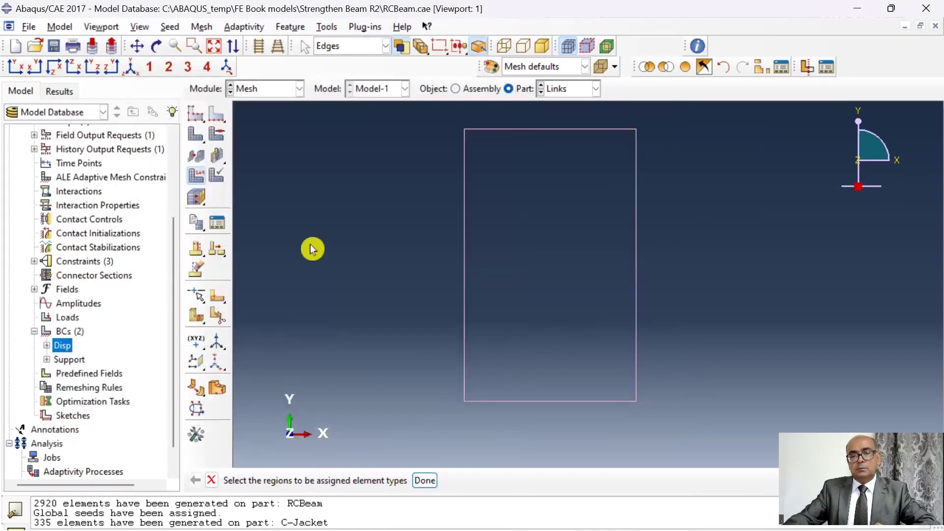
Seed the Links part at global size 20 and mesh it into 32 elements
left_click(196, 114)
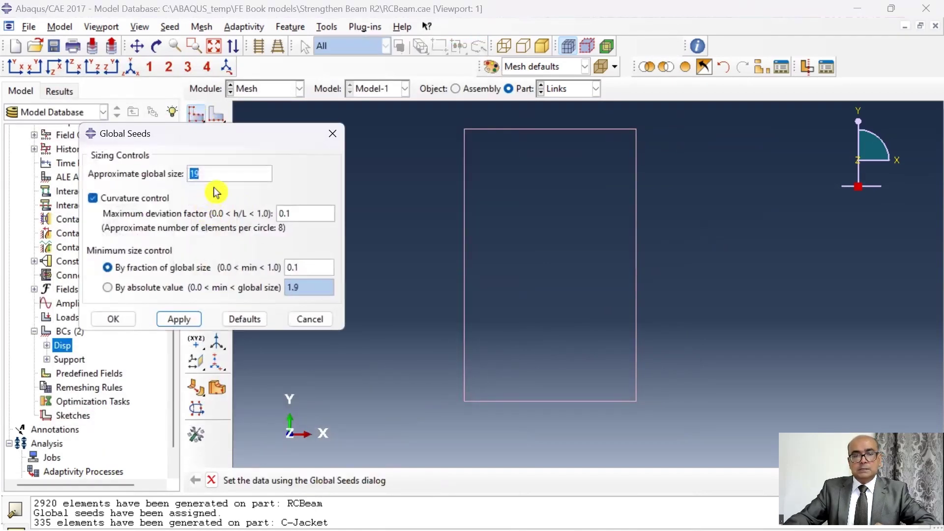
type("20")
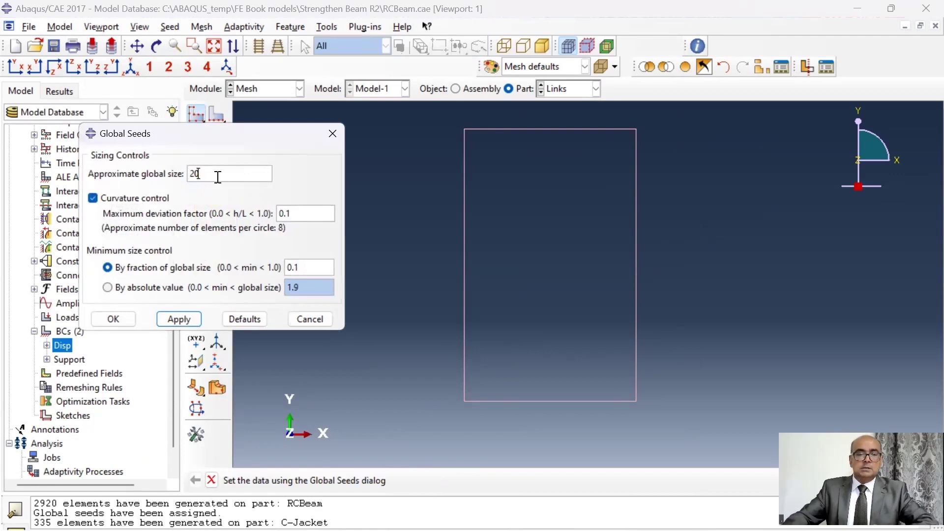
left_click(114, 319)
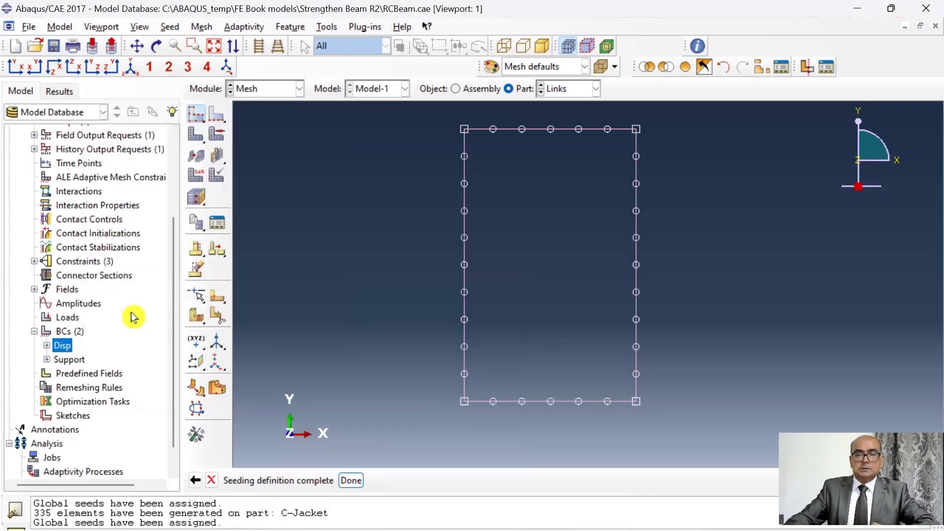
left_click(200, 144)
left_click(317, 479)
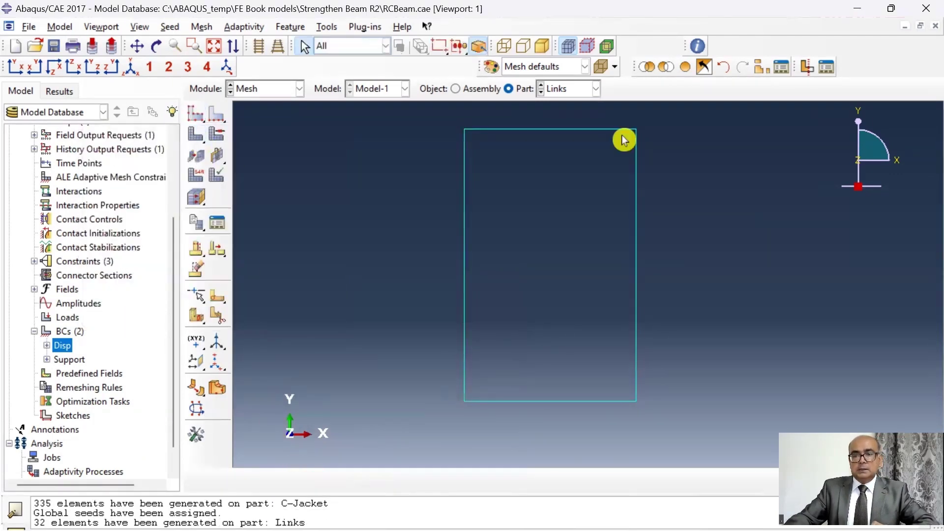
left_click(596, 90)
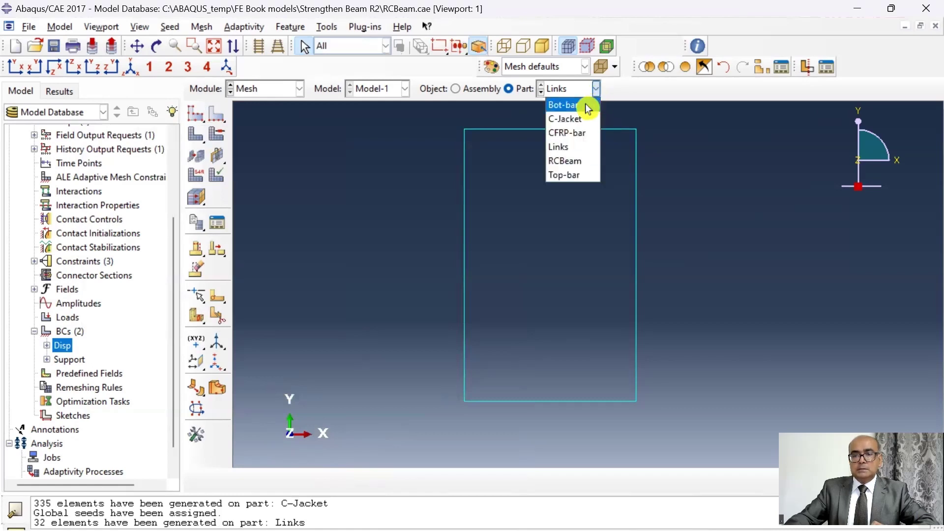
Assign T3D2 truss elements to the Bot-bar part
left_click(588, 109)
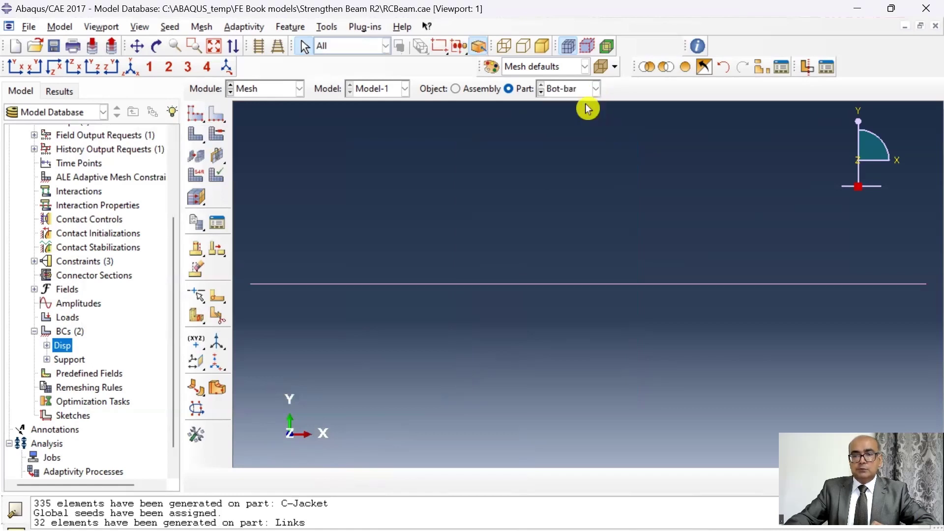
left_click(196, 175)
left_click(424, 481)
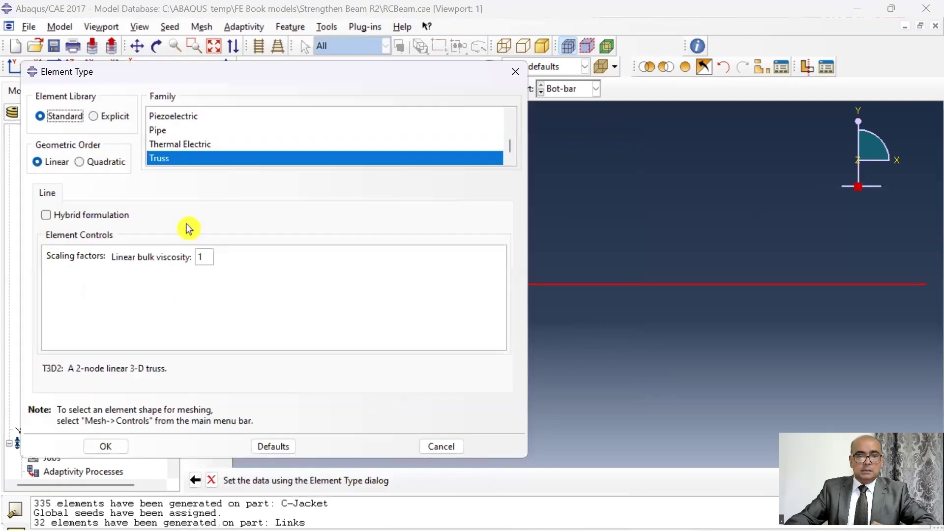
left_click(106, 447)
Seed Bot-bar at global size 20 and mesh it into 107 elements
left_click(197, 114)
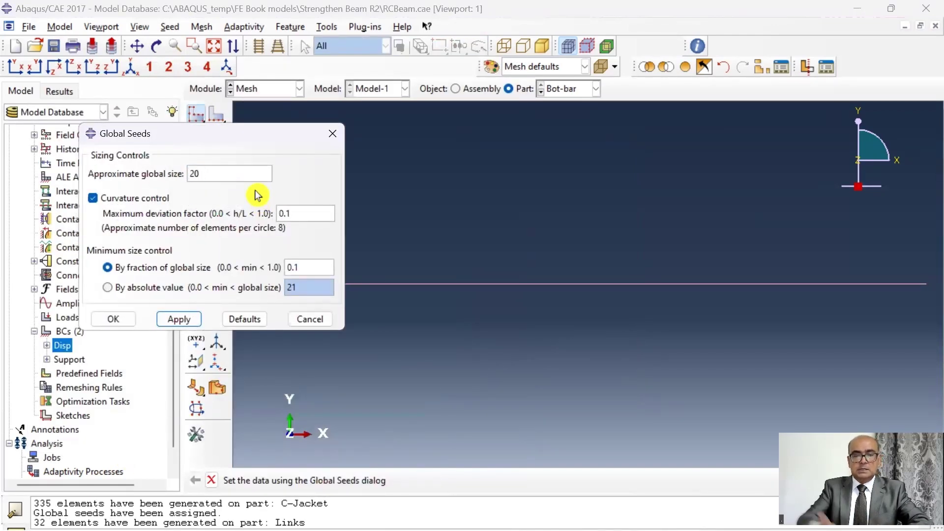
left_click(115, 320)
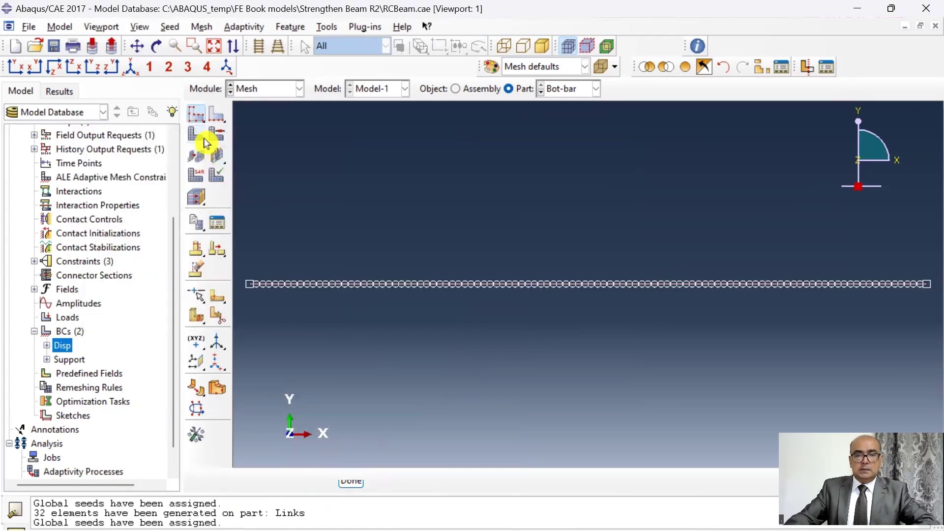
left_click(205, 141)
left_click(323, 482)
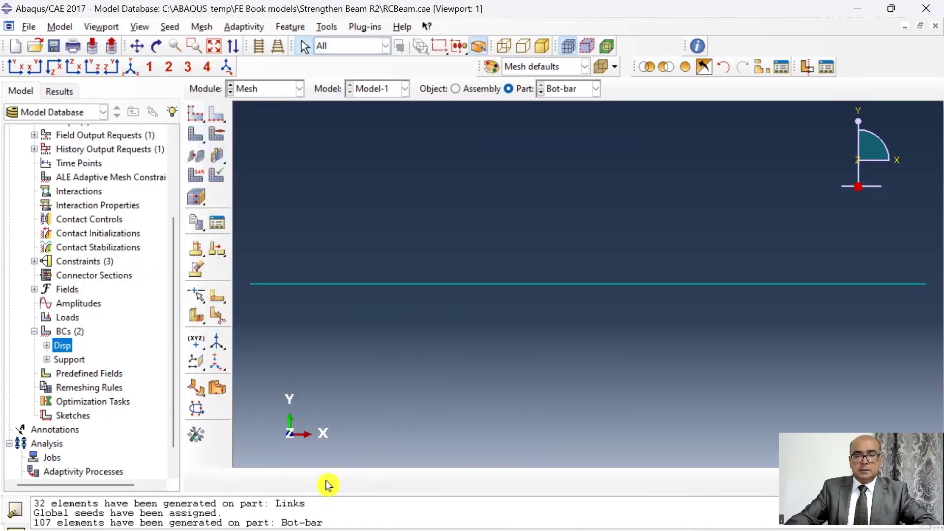
left_click(594, 89)
left_click(586, 131)
Assign truss elements to the box-selected CFRP-bar line
left_click_drag(605, 374, 450, 221)
left_click(197, 176)
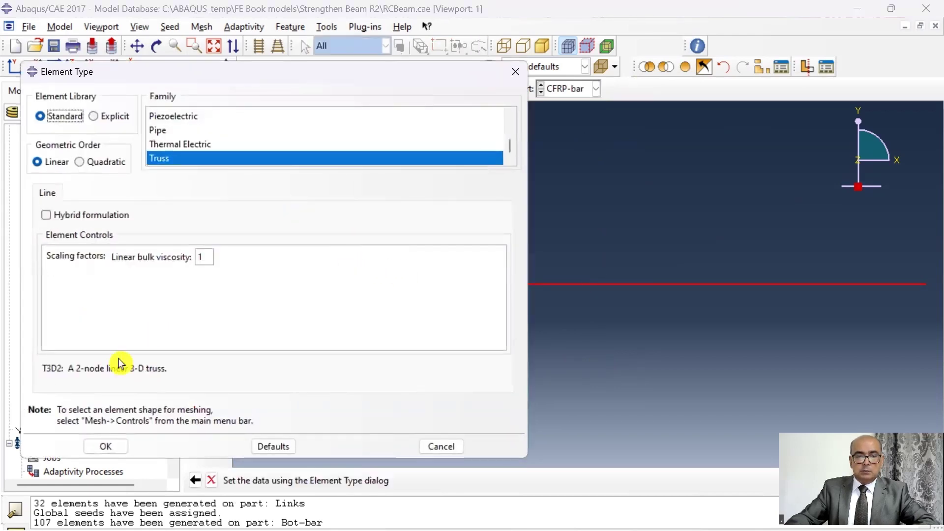
left_click(105, 446)
Seed CFRP-bar at global size 20 and mesh it into 95 elements
left_click(199, 122)
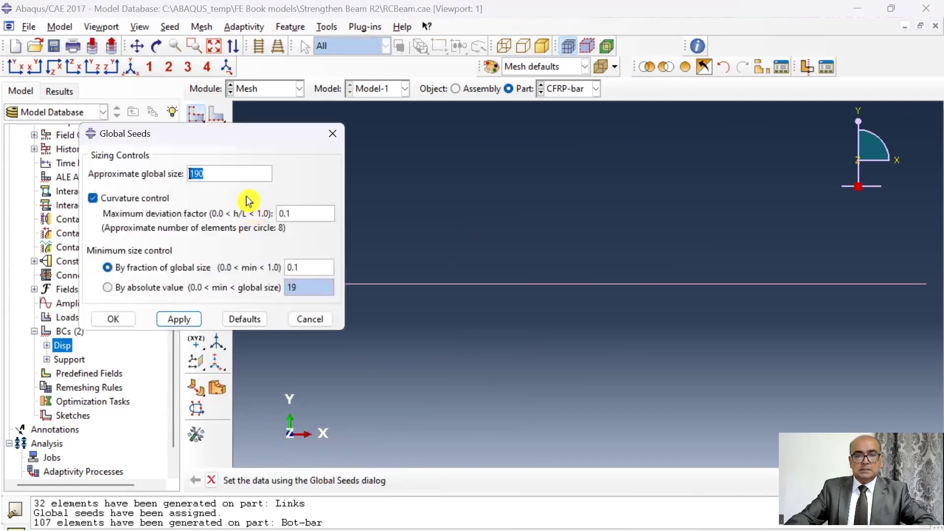
type("20")
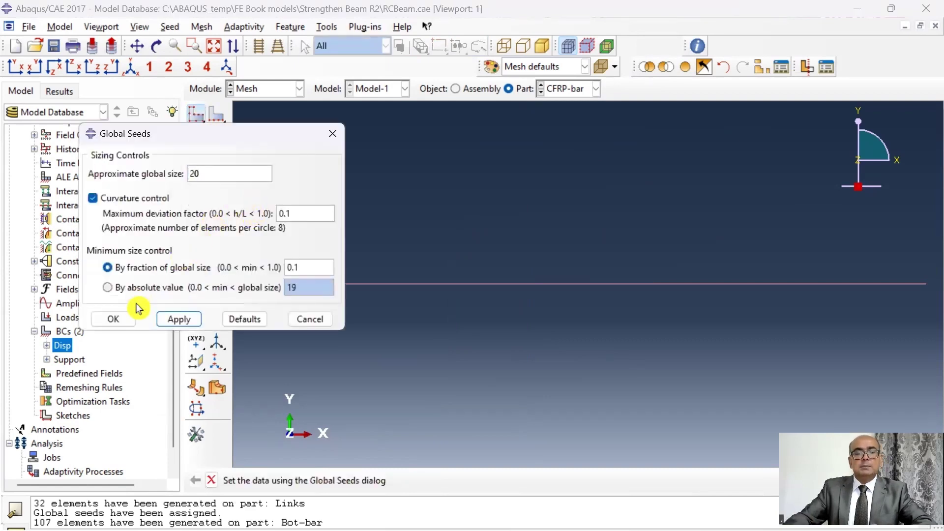
left_click(113, 318)
left_click(200, 144)
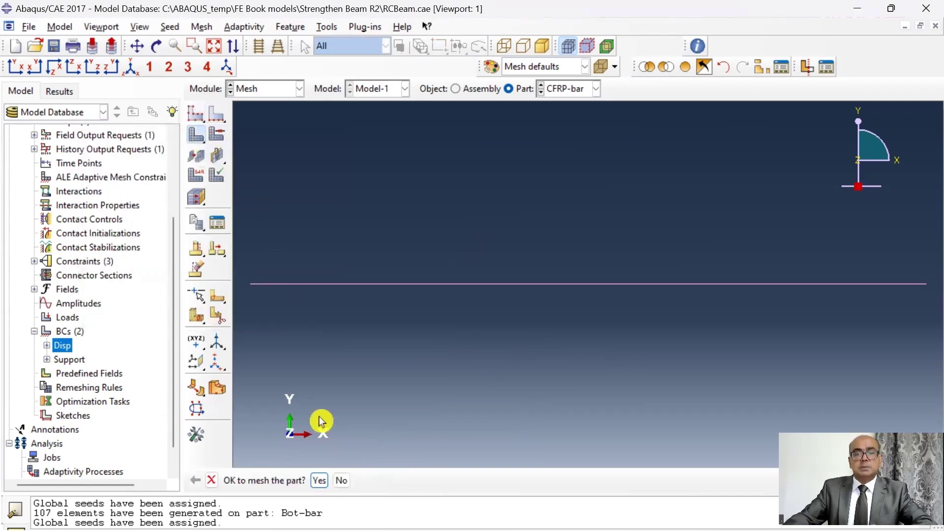
left_click(319, 480)
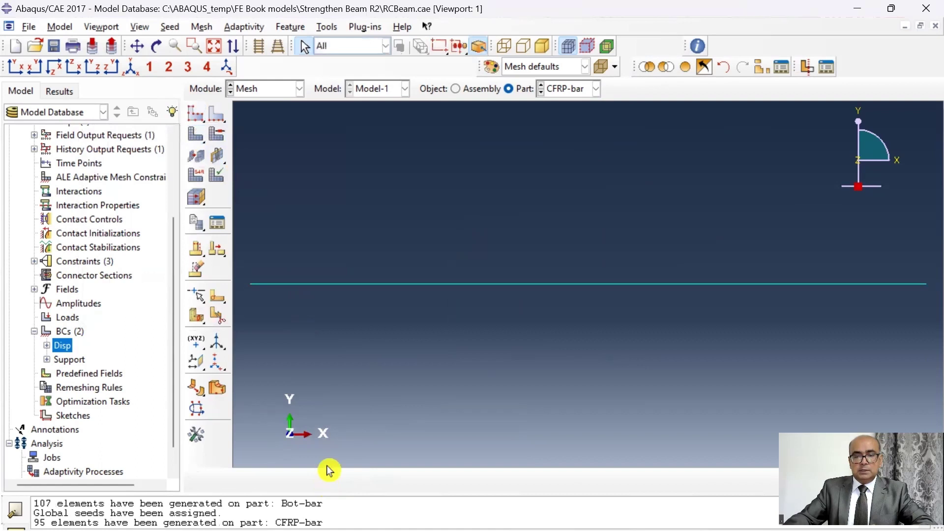
Assign T3D2 truss elements to the whole Top-bar line
left_click(596, 89)
left_click(586, 183)
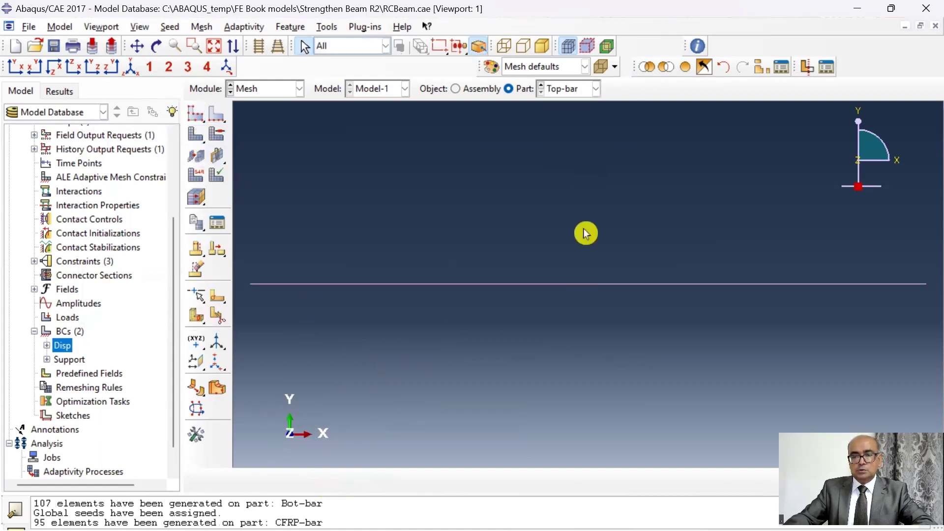
left_click(197, 195)
left_click_drag(514, 354, 422, 254)
left_click(424, 481)
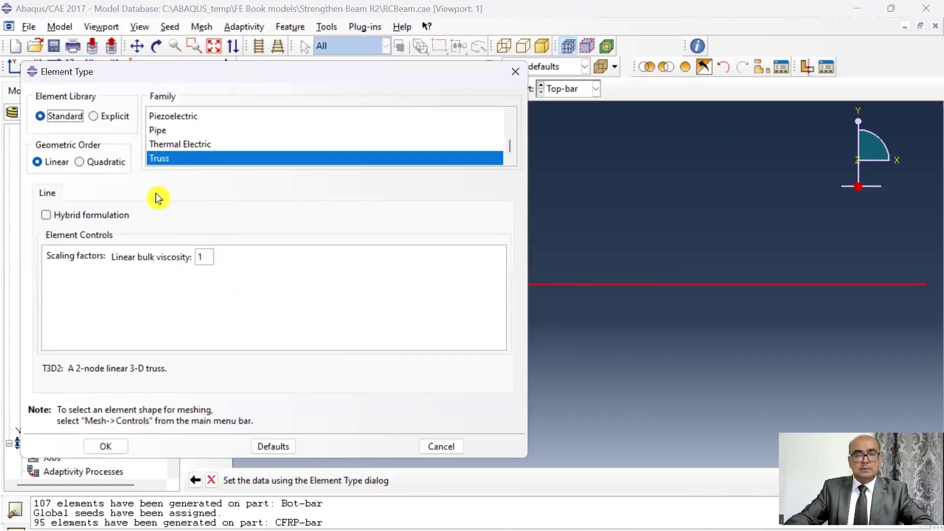
left_click(113, 446)
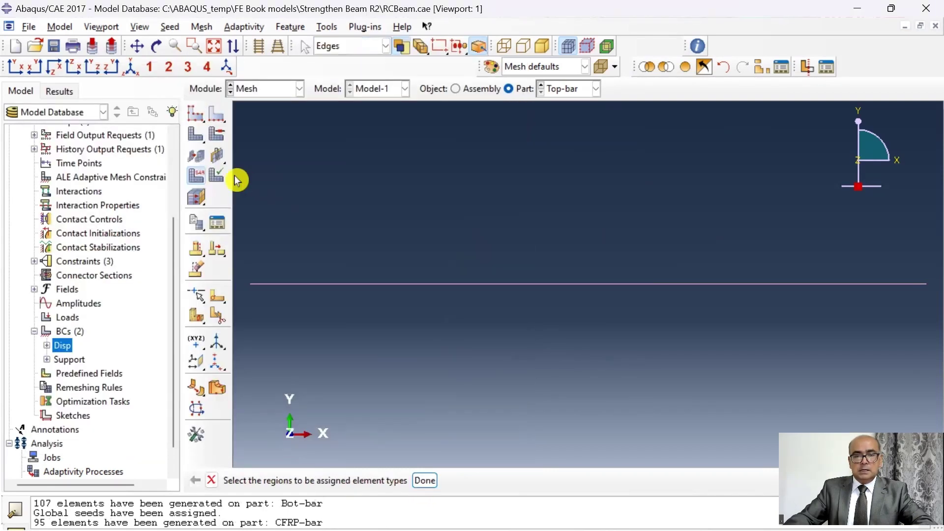
Seed Top-bar at global size 20 and mesh it into 107 elements
left_click(196, 113)
type("20")
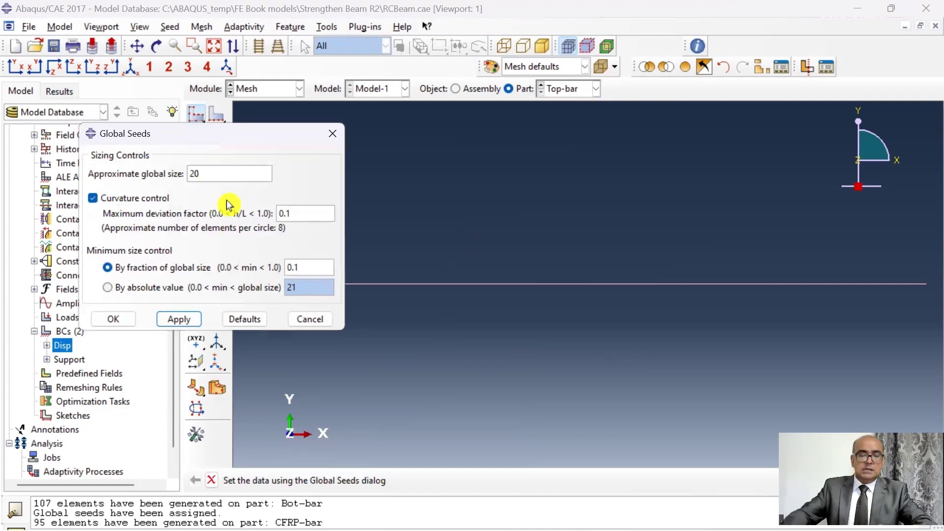
left_click(116, 320)
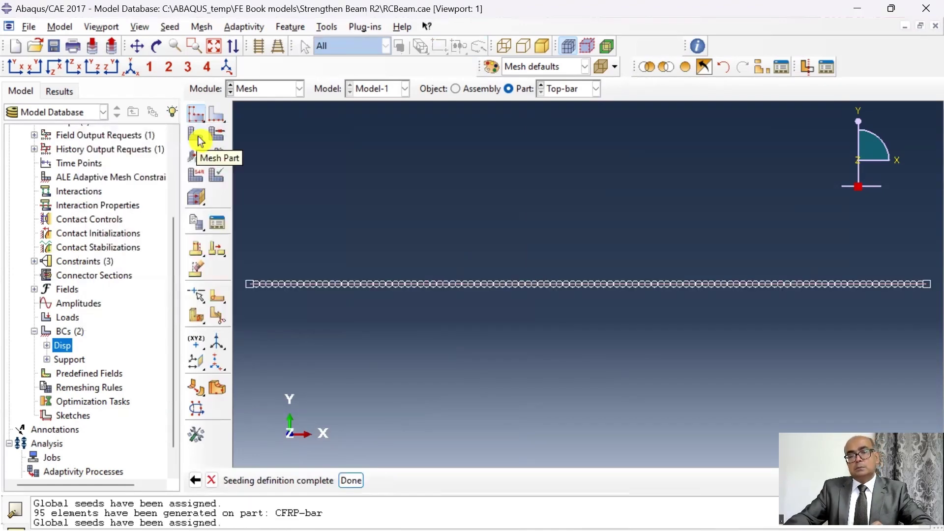
left_click(200, 142)
left_click(324, 480)
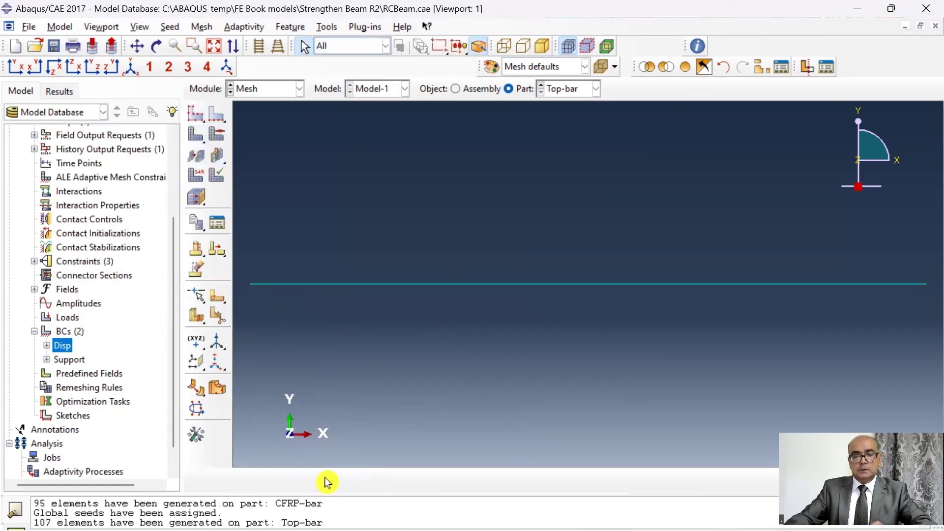
left_click(591, 93)
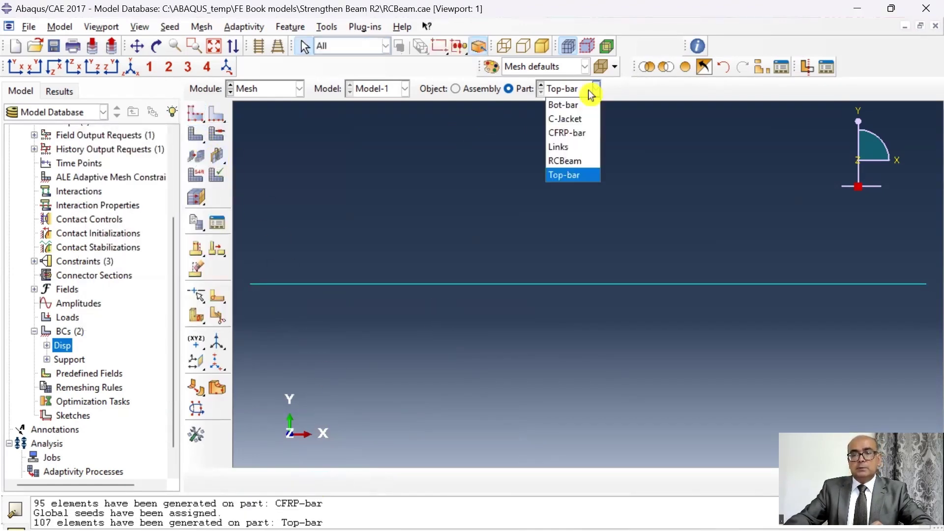
Switch to Job and back to Mesh so the whole meshed beam assembly is displayed
left_click(481, 230)
left_click(298, 94)
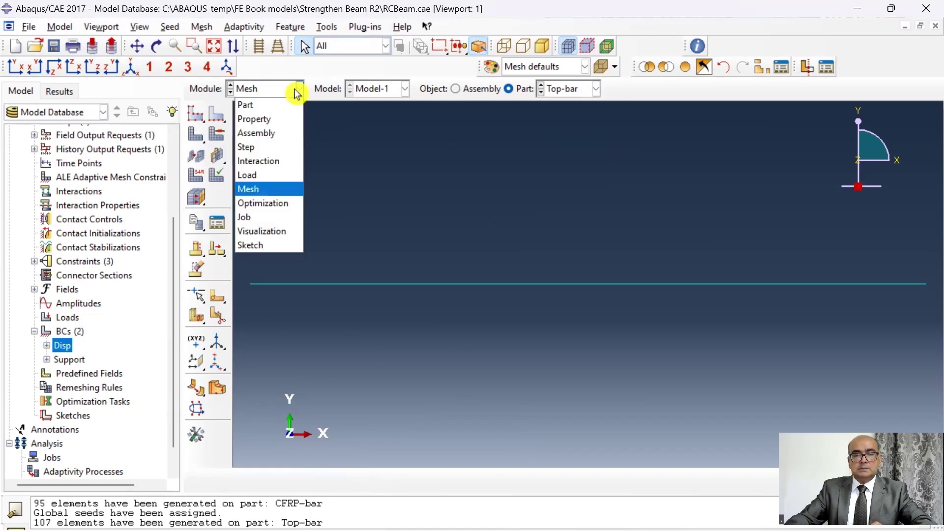
left_click(293, 217)
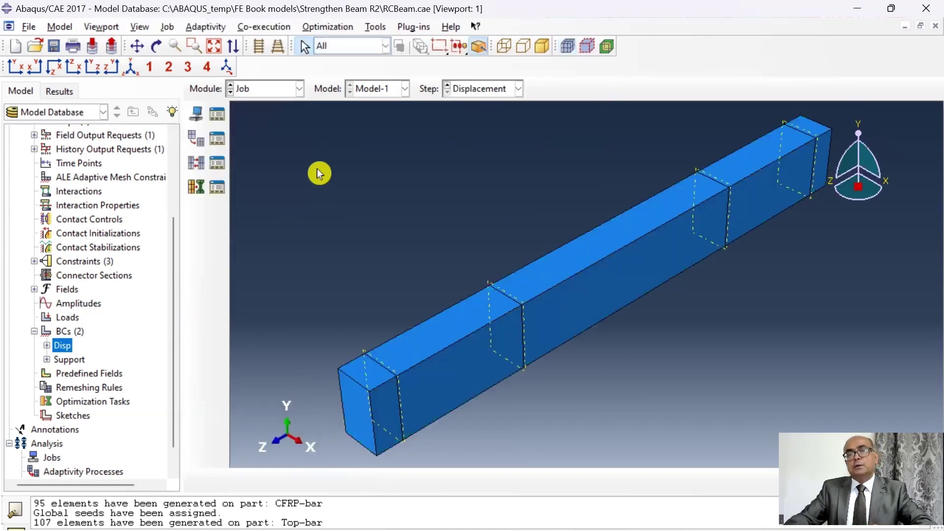
left_click(298, 88)
left_click(281, 188)
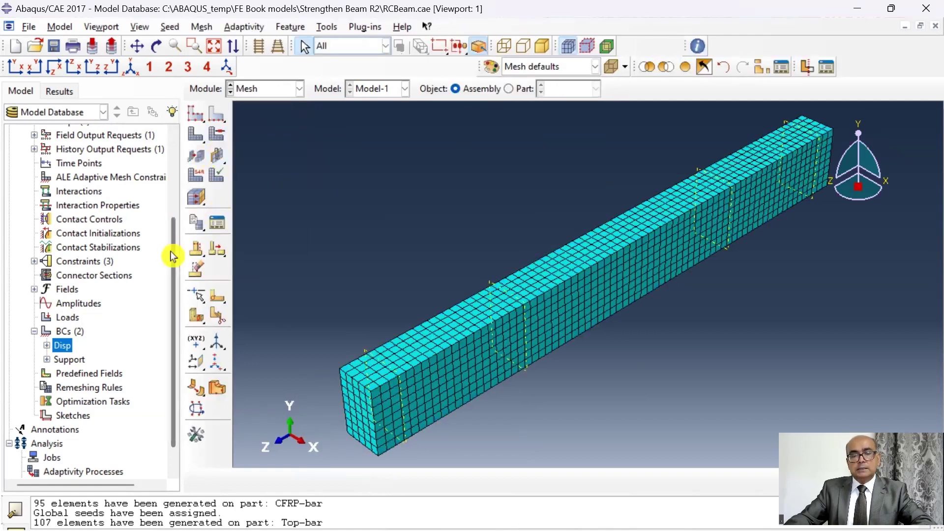
scroll(116, 177, "up", 1)
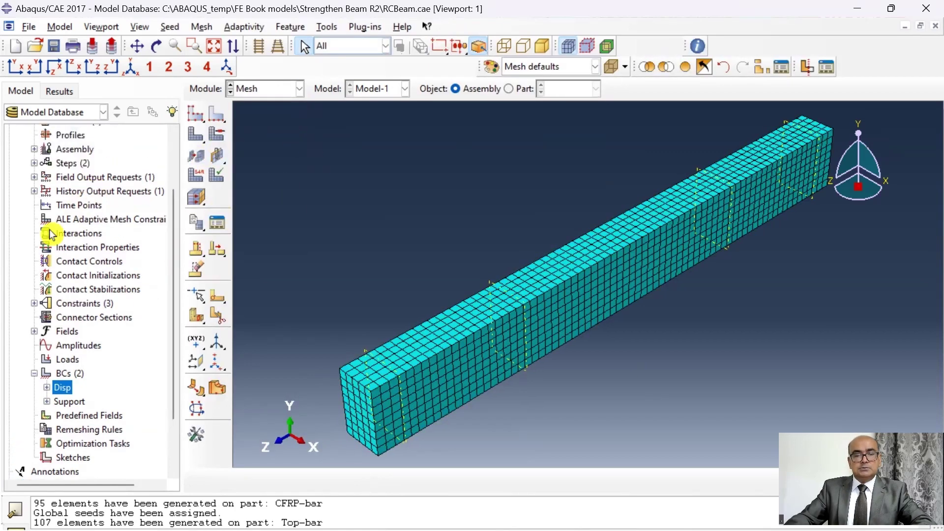
left_click(73, 195)
Edit H-Output-1, clear the energy outputs, and set its domain to the Displacement set
right_click(103, 197)
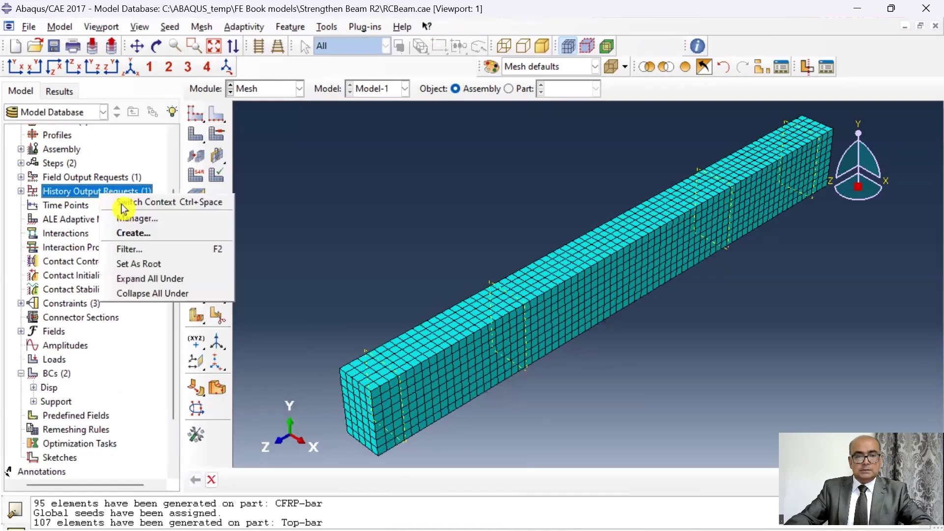
left_click(152, 219)
left_click(329, 104)
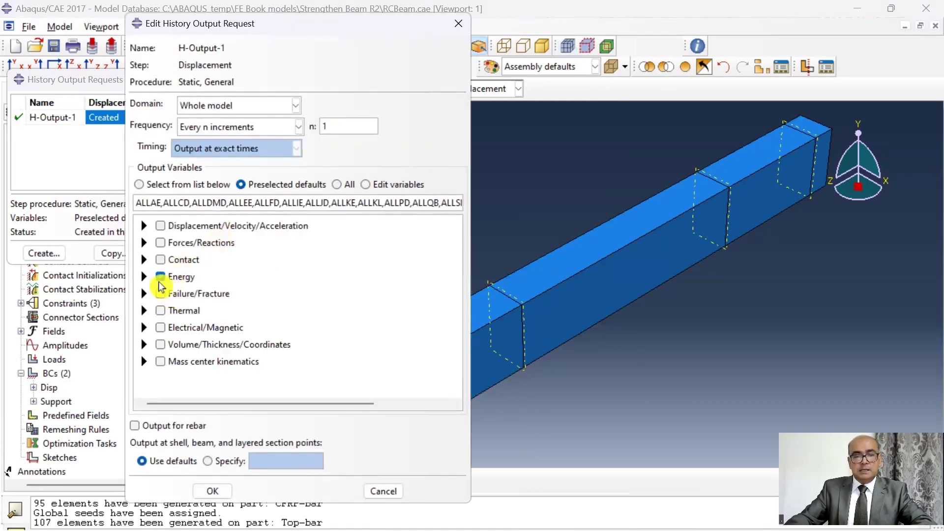
left_click(160, 276)
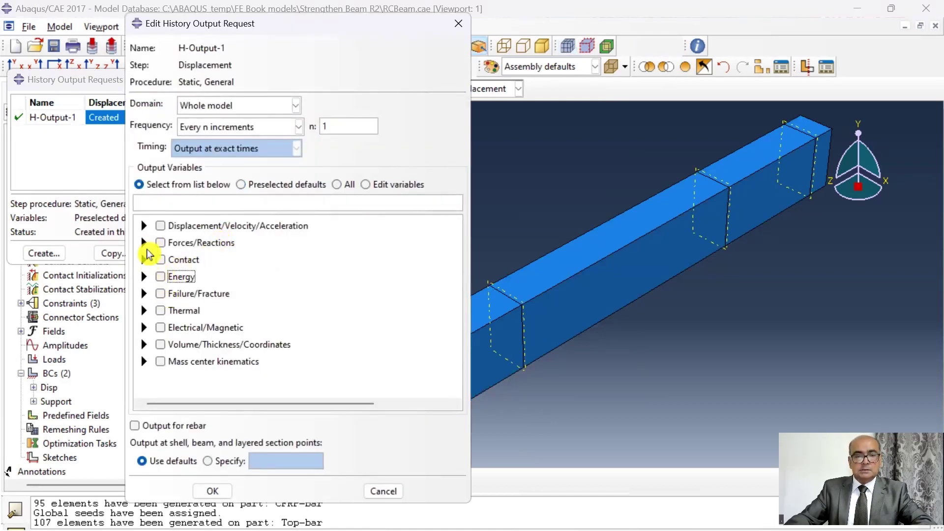
left_click(143, 243)
left_click(283, 104)
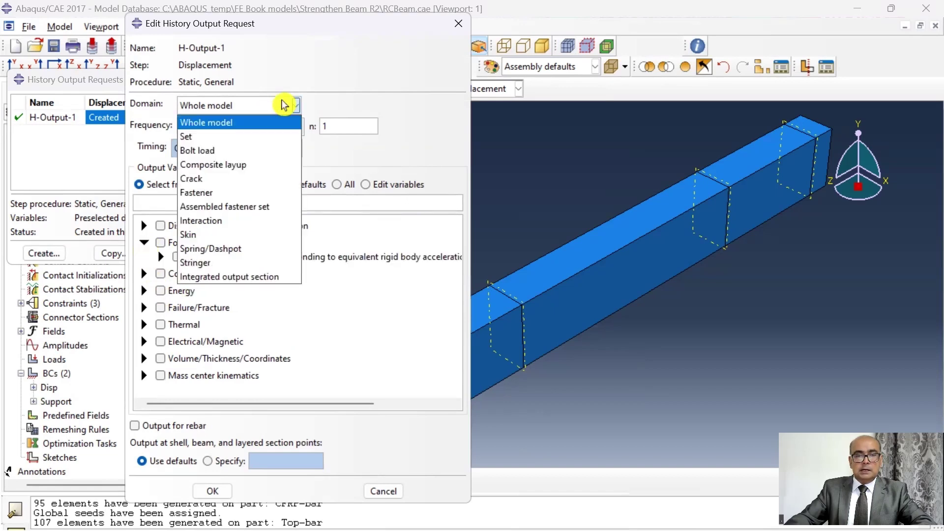
left_click(259, 138)
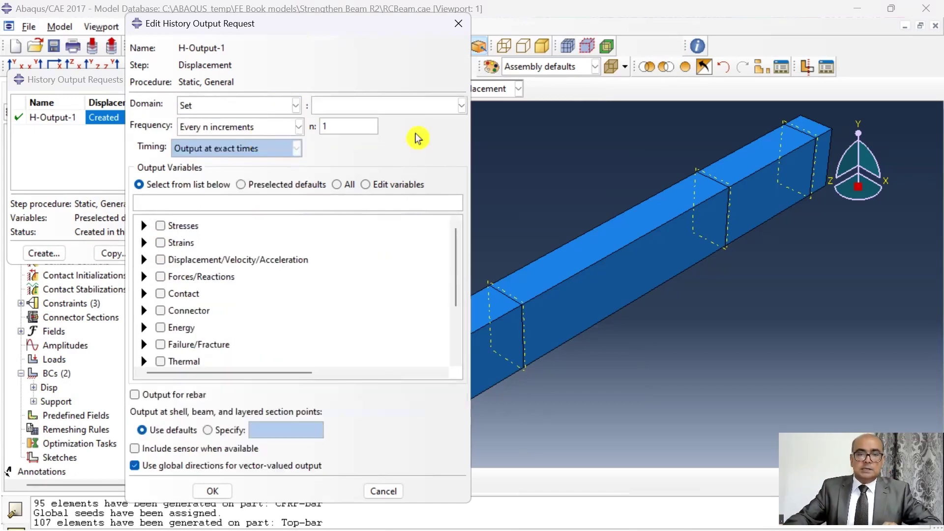
left_click(423, 111)
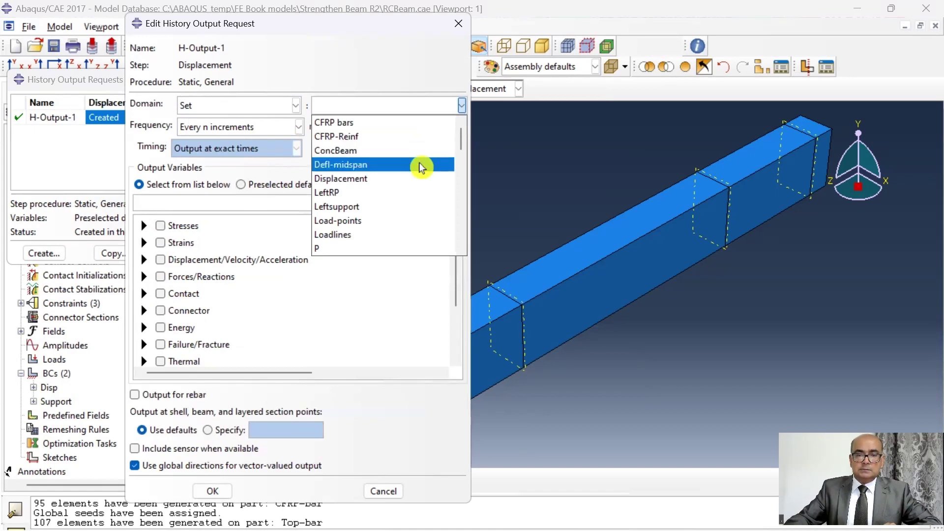
left_click(412, 179)
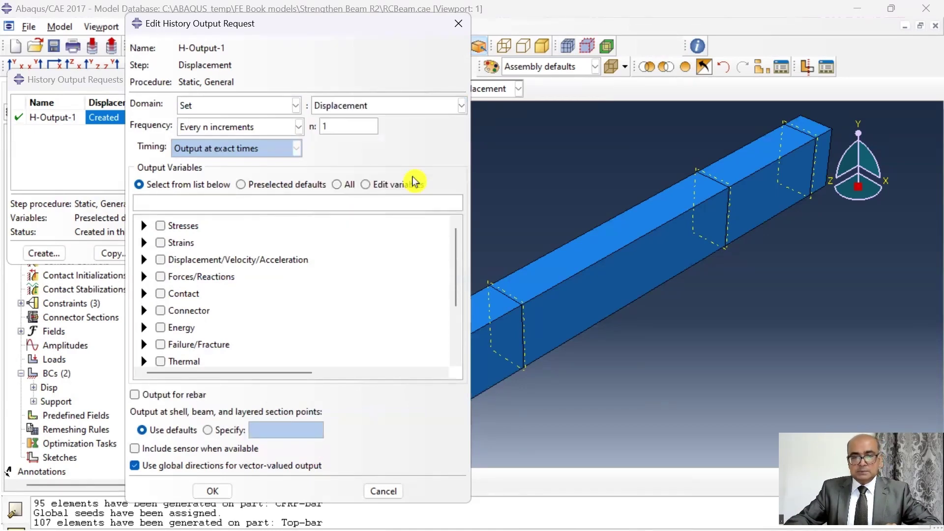
Request U2 displacement and TF2 total force in H-Output-1 and confirm
left_click(144, 261)
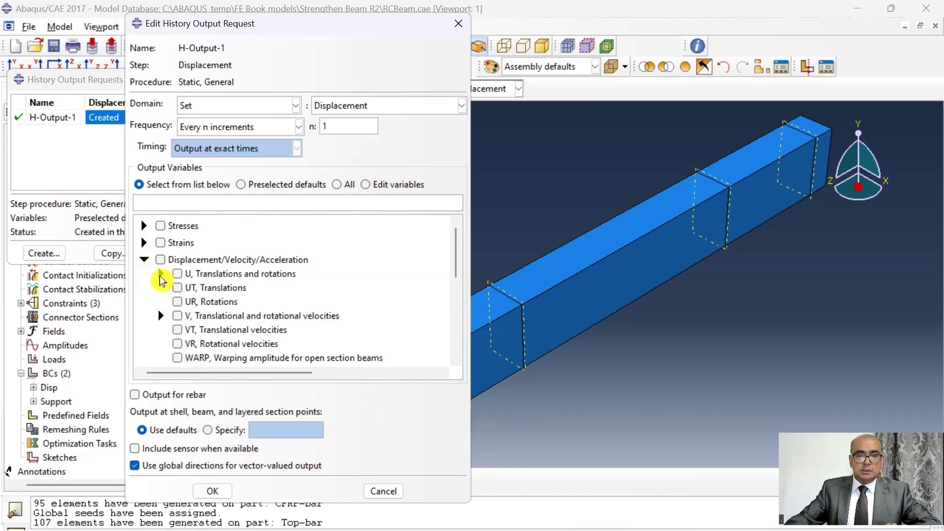
left_click(161, 274)
left_click(195, 302)
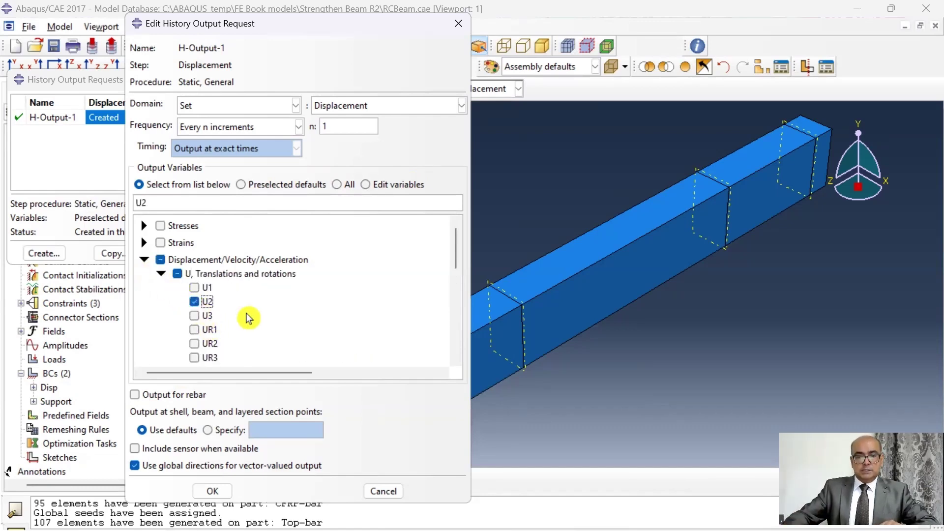
left_click(144, 260)
left_click(144, 277)
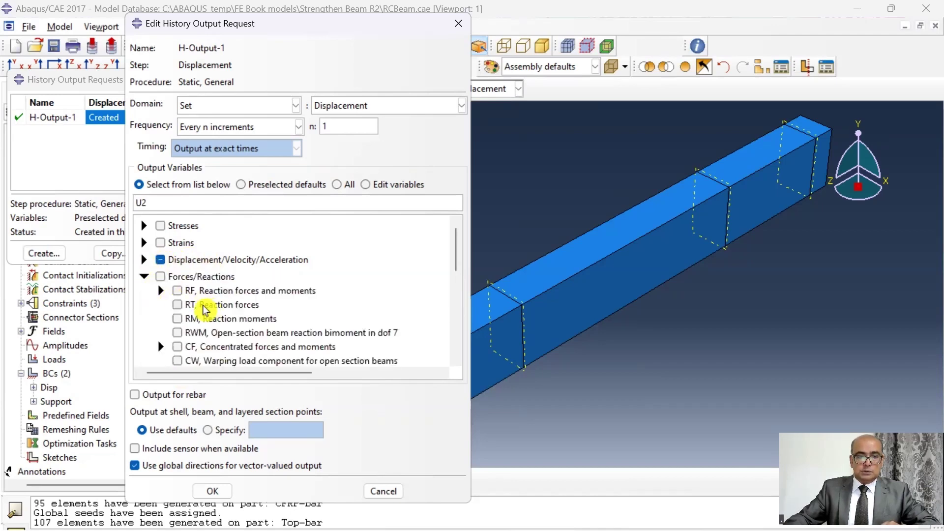
scroll(187, 325, "down", 1)
scroll(186, 324, "down", 1)
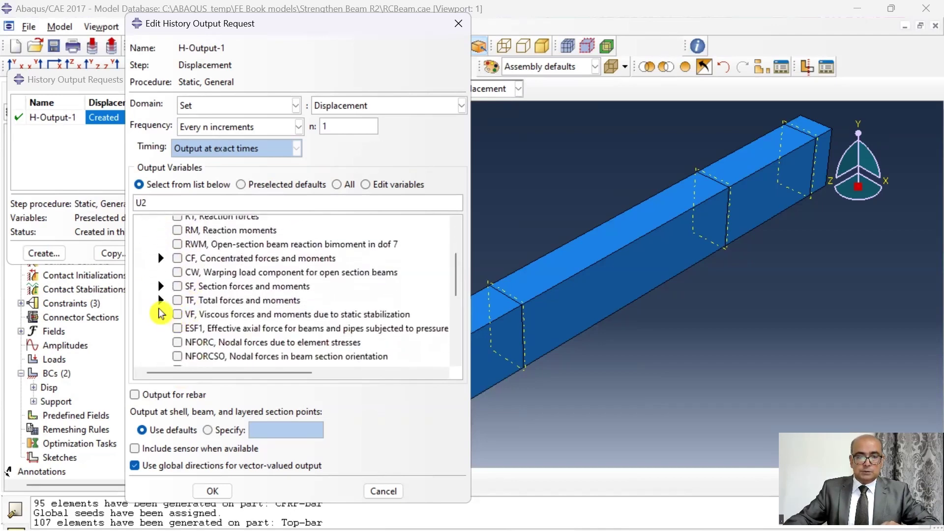
left_click(160, 301)
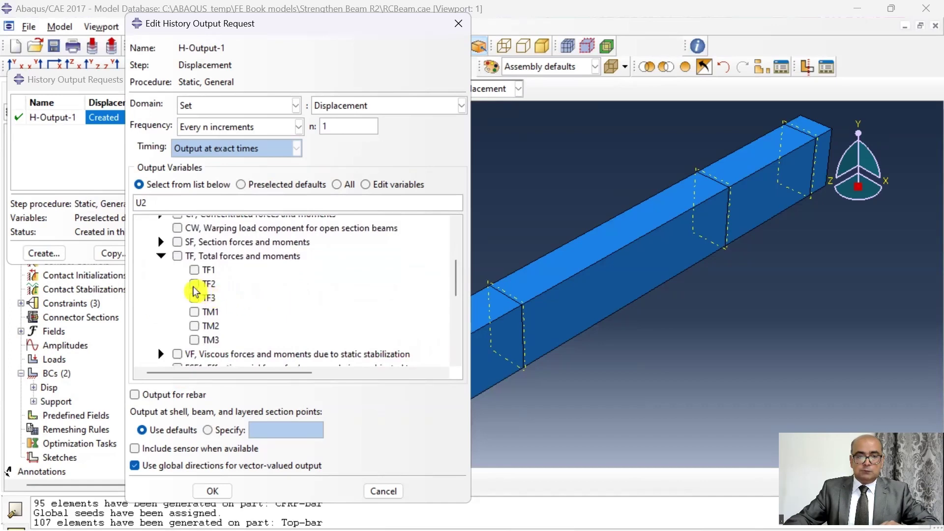
left_click(207, 284)
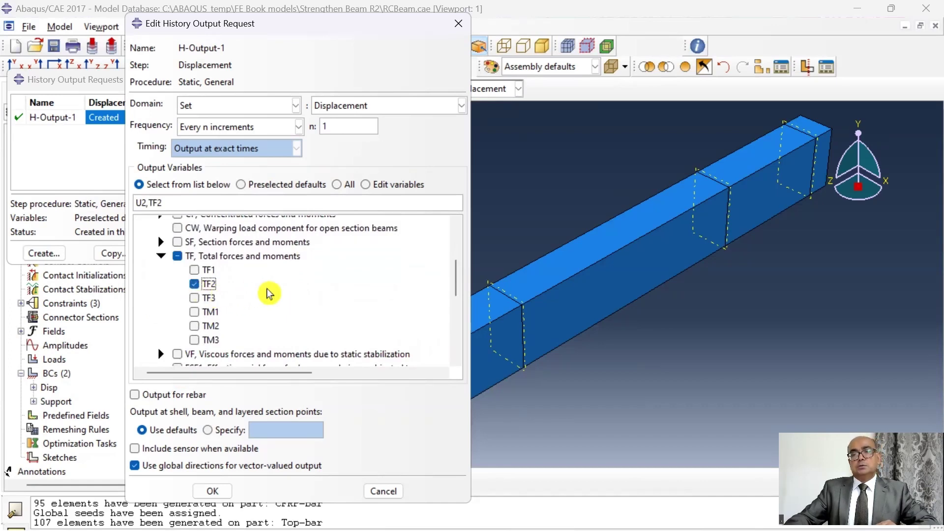
left_click(226, 487)
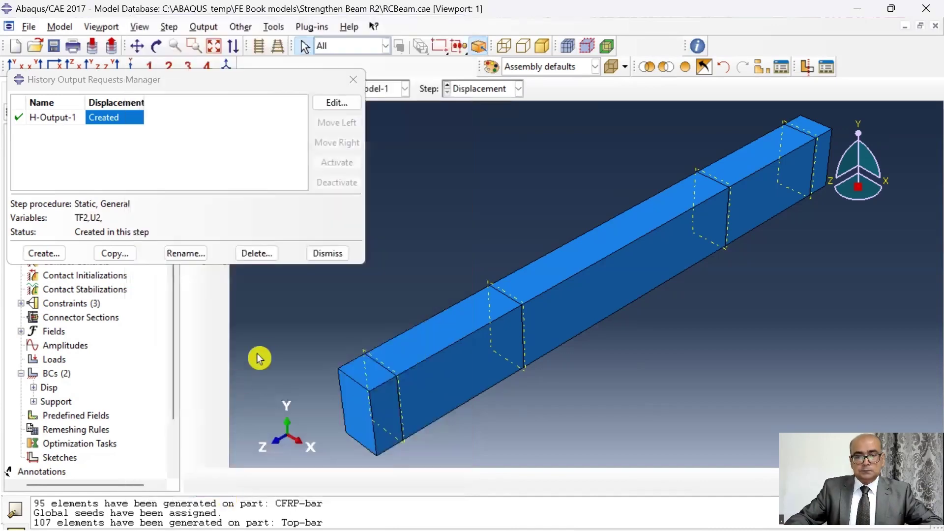
Reopen H-Output-1 to verify its settings, then switch to the Job module
left_click(328, 253)
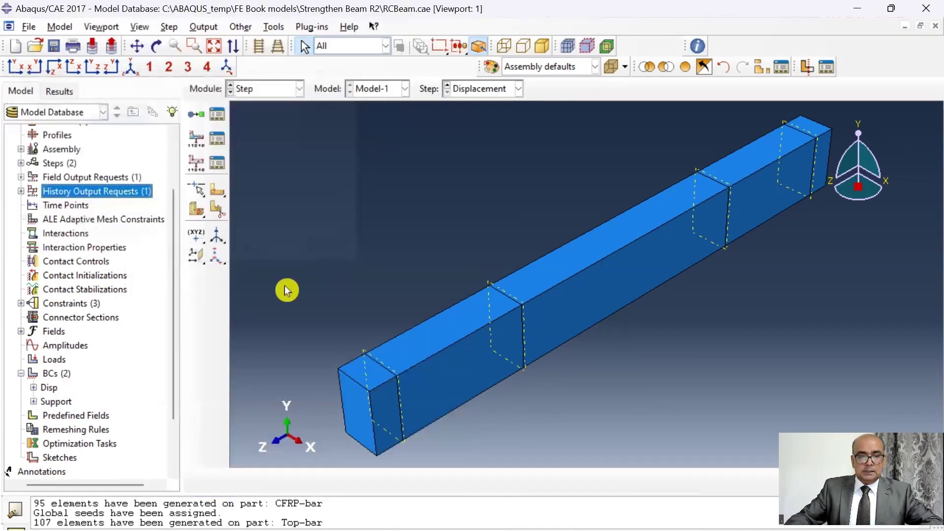
left_click(21, 192)
right_click(58, 210)
left_click(73, 231)
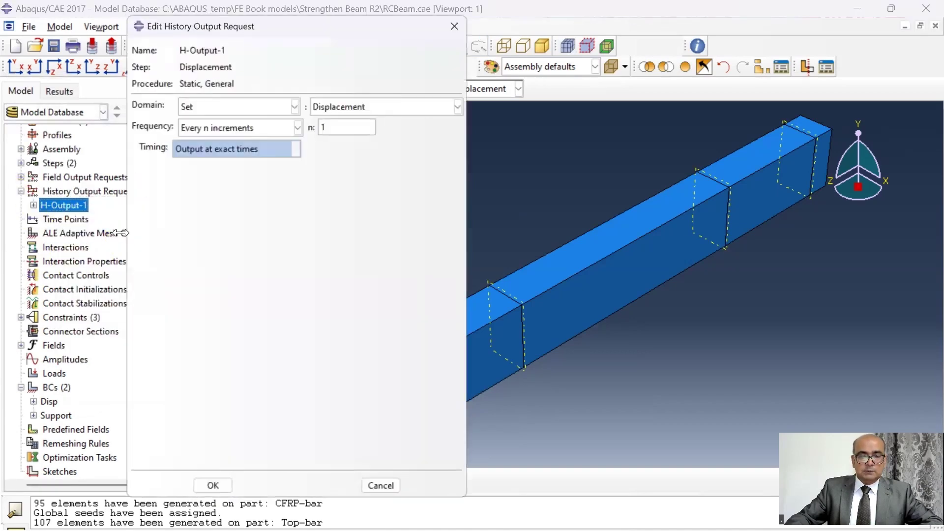
scroll(176, 241, "up", 2)
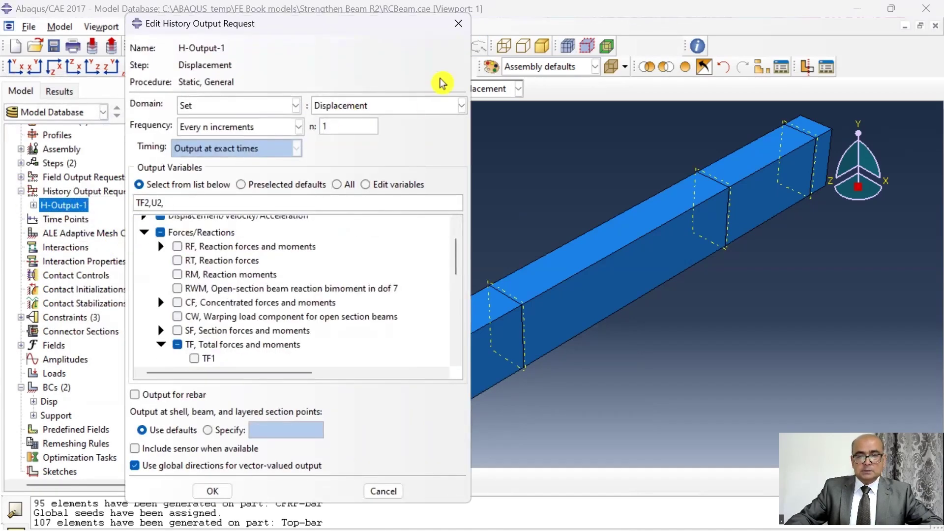
left_click(459, 23)
left_click(290, 89)
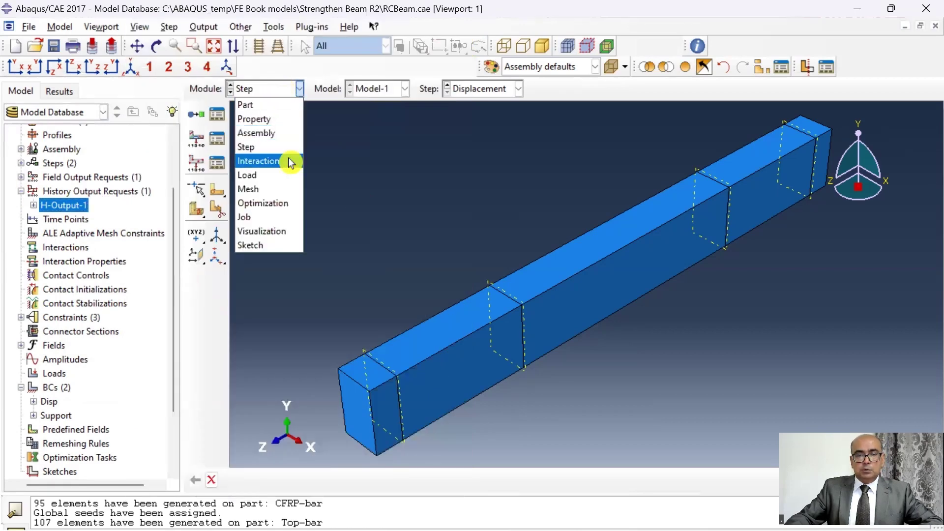
left_click(278, 217)
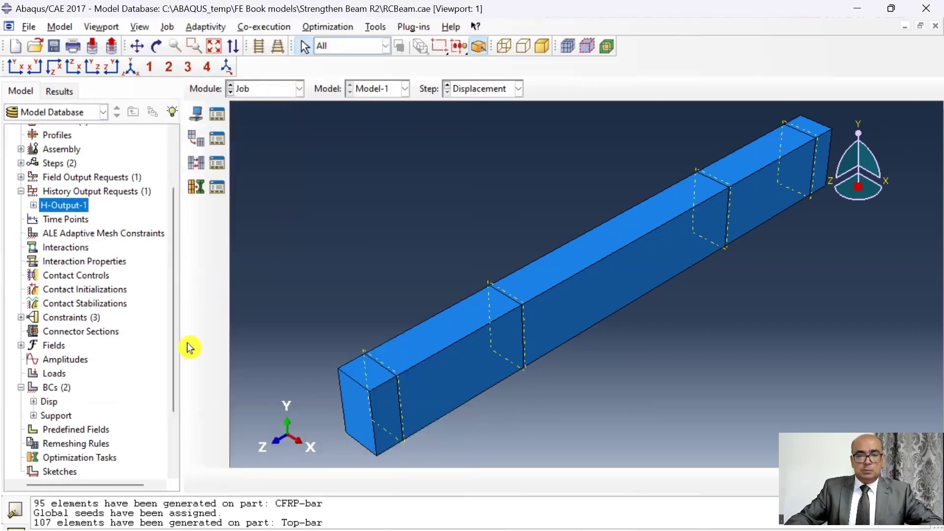
Create a new analysis job named Disp-50
left_click(198, 118)
type("Disp-50")
left_click(139, 435)
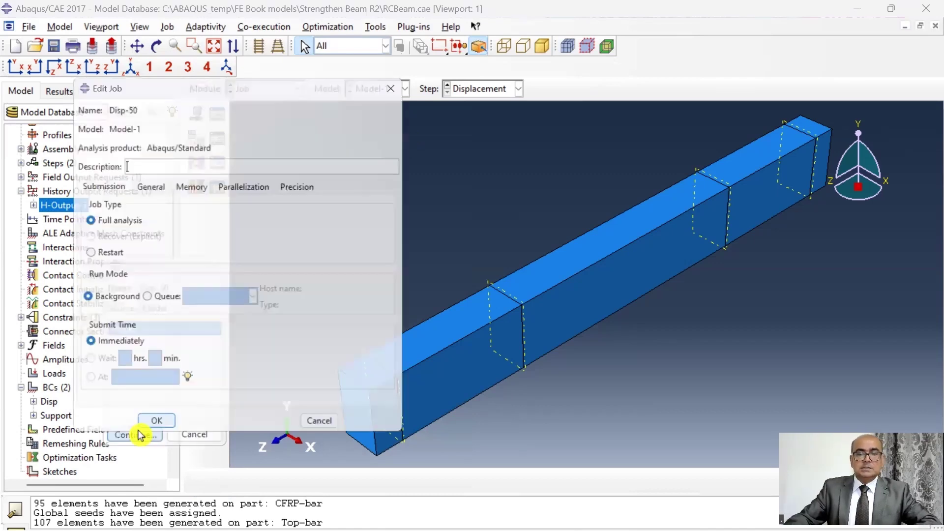
Set Disp-50 to run on 4 processors with GPGPU acceleration of 2
left_click(152, 188)
left_click(121, 194)
left_click(149, 187)
left_click(189, 188)
left_click(236, 186)
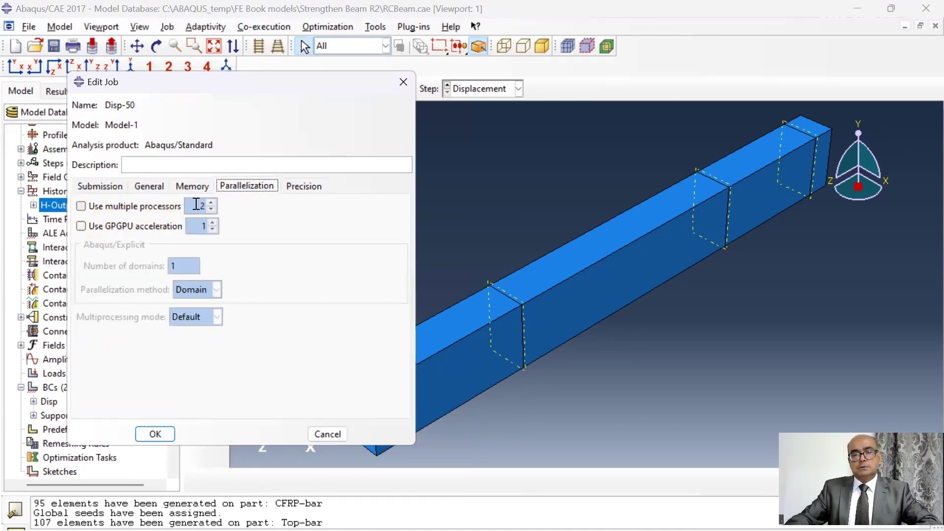
left_click(84, 210)
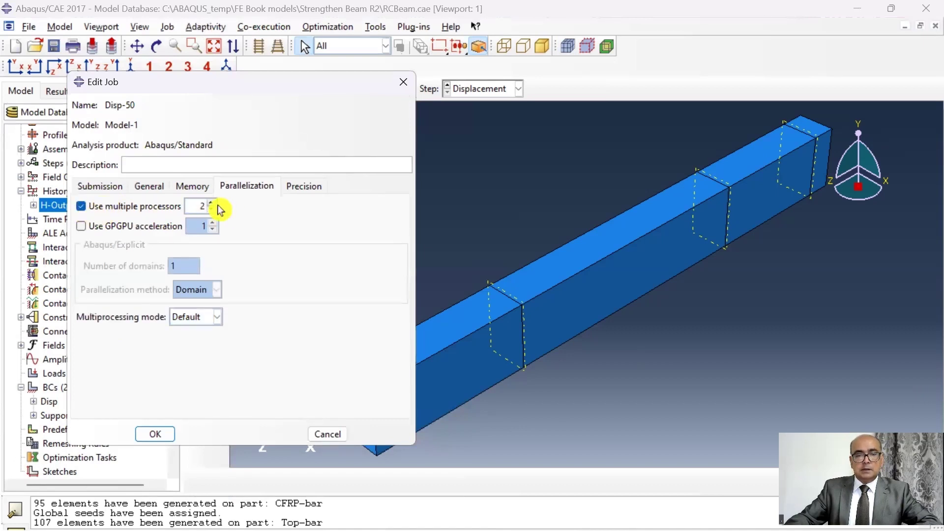
left_click(81, 227)
left_click(213, 223)
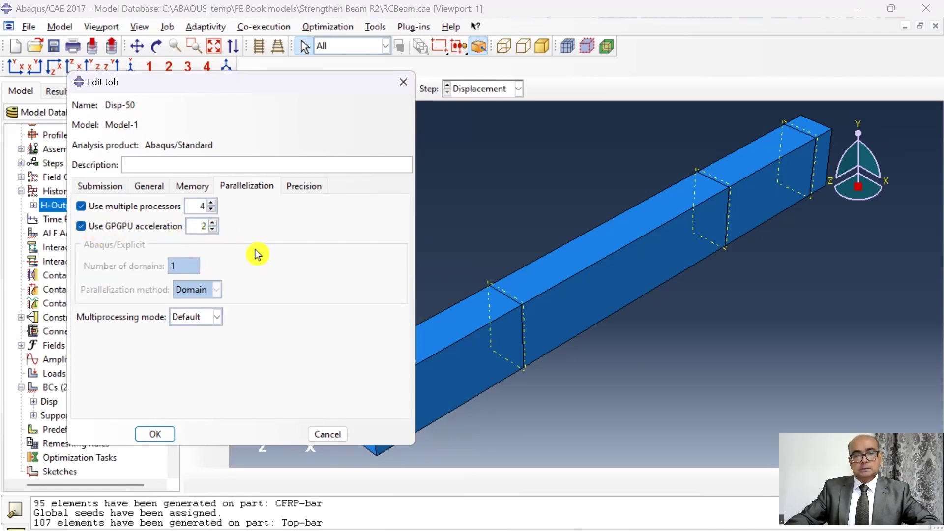
left_click(157, 433)
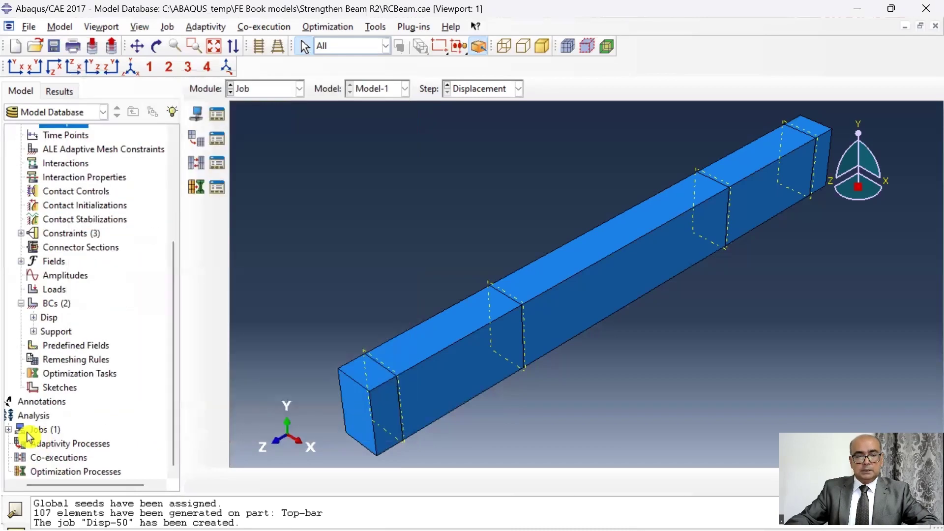
Save the model database
left_click(8, 430)
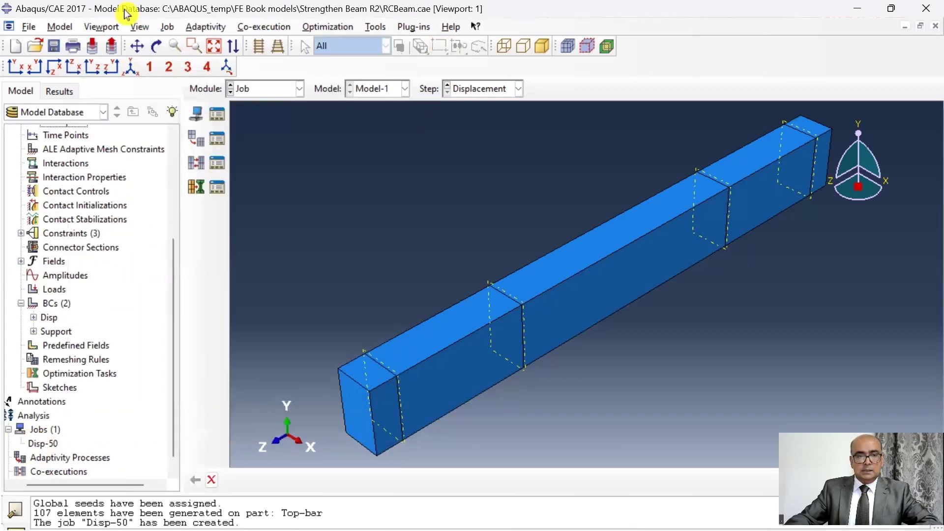
left_click(30, 26)
left_click(98, 117)
Submit the Disp-50 job and open its monitor to follow the run
left_click(50, 444)
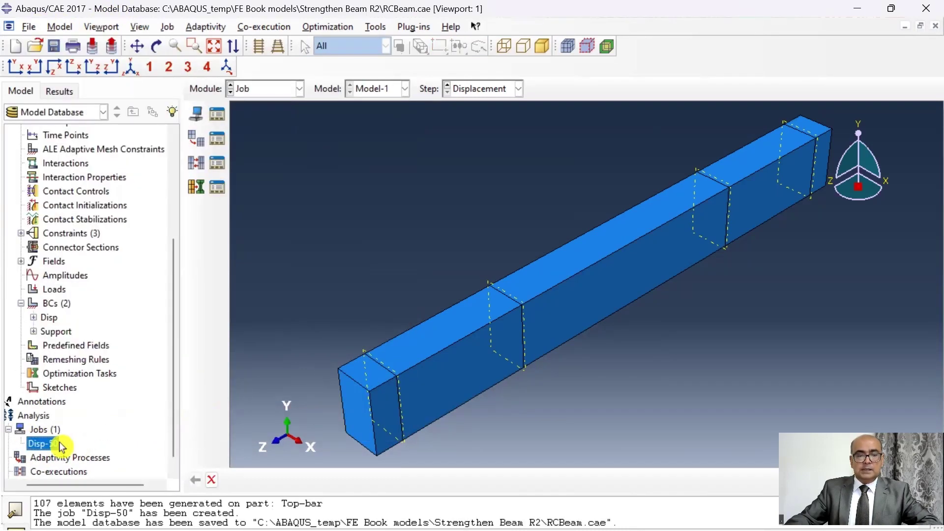
right_click(61, 445)
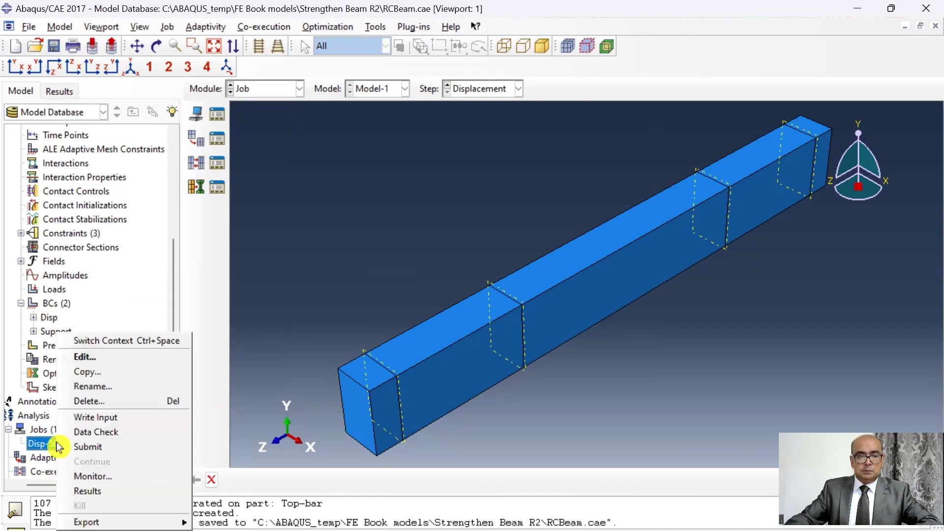
left_click(104, 453)
right_click(101, 444)
left_click(162, 474)
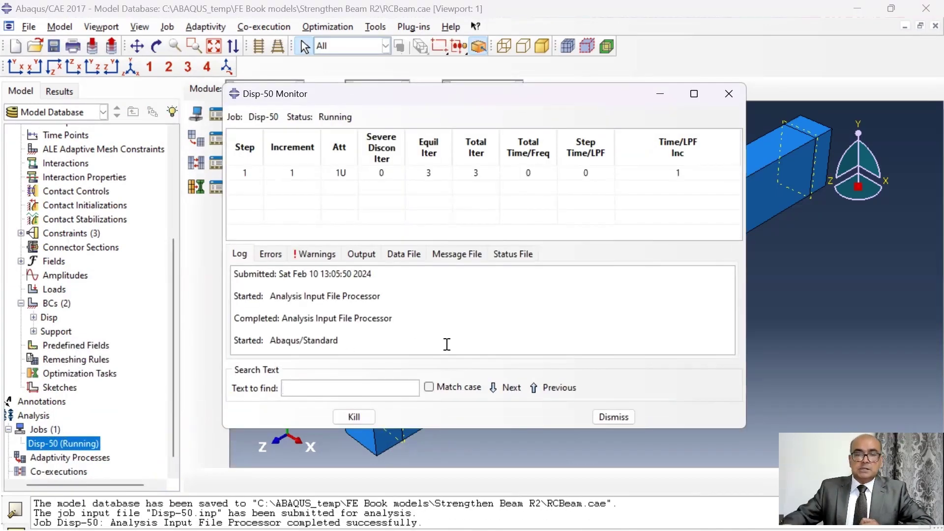
left_click(387, 209)
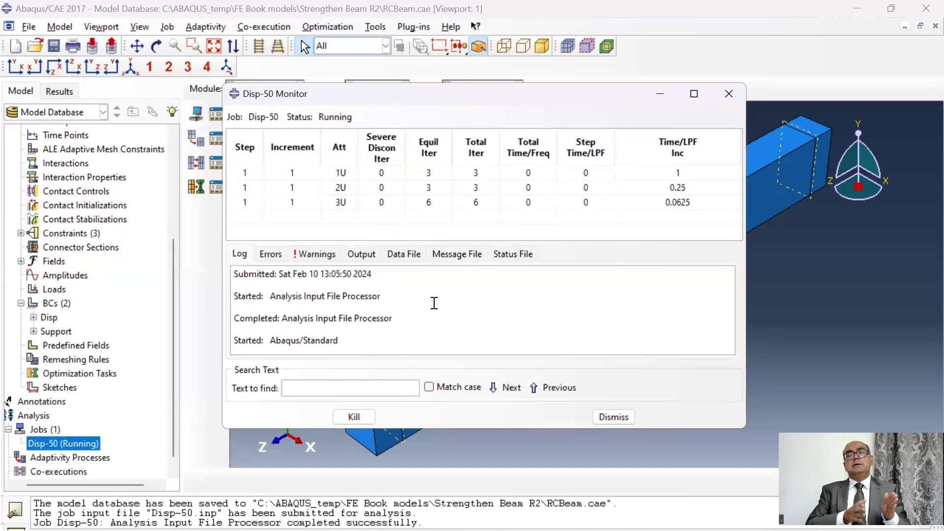